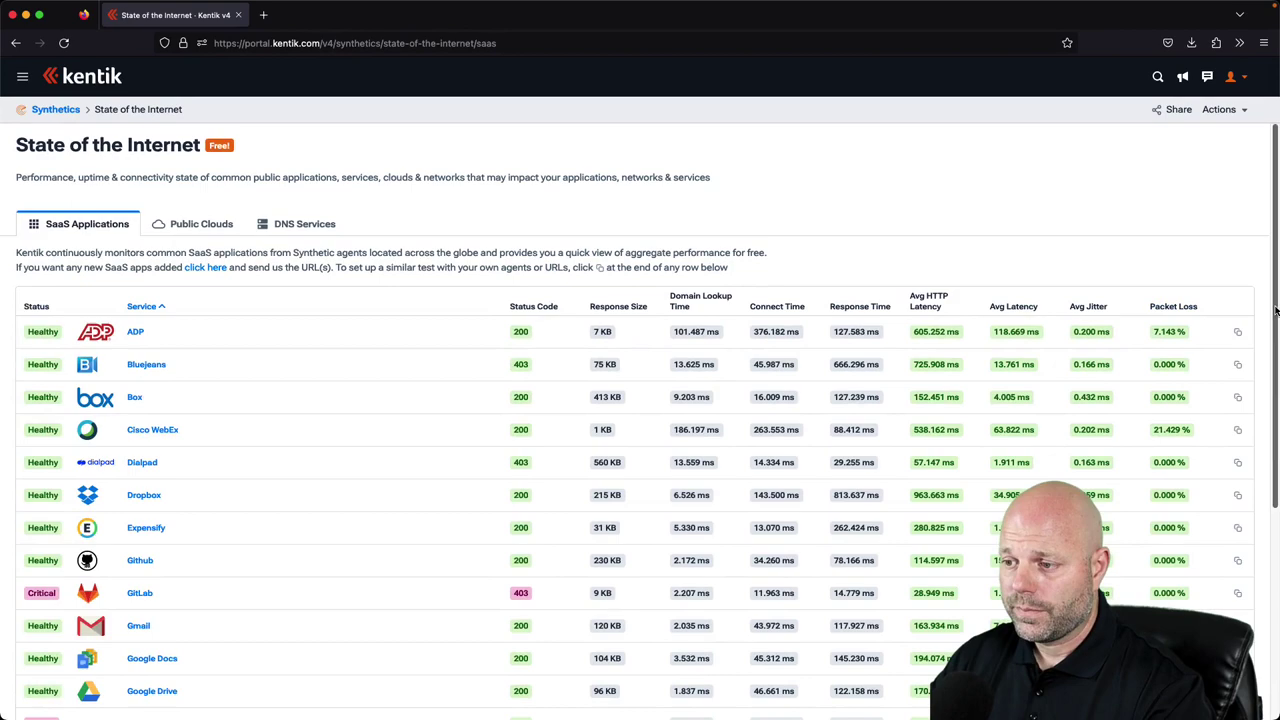
left_click_drag(1275, 311, 1275, 398)
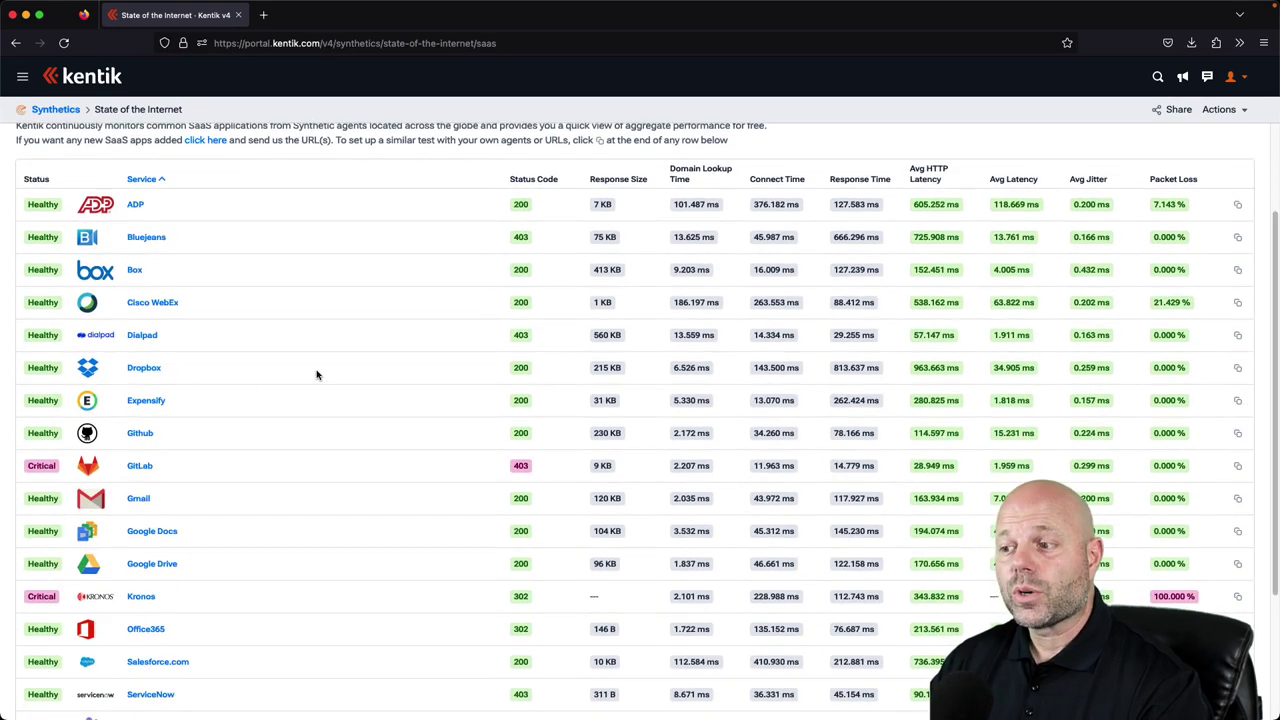
scroll(313, 374, "up", 1)
scroll(313, 374, "up", 1)
left_click(193, 219)
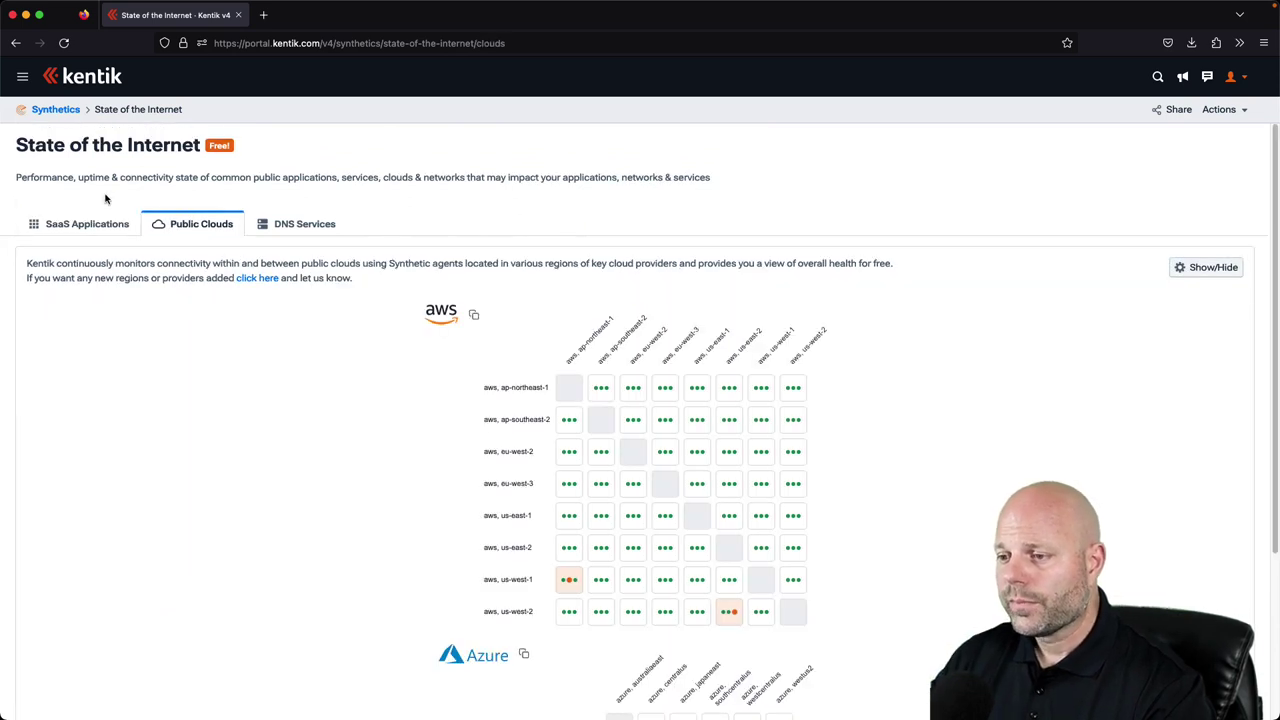
left_click(300, 225)
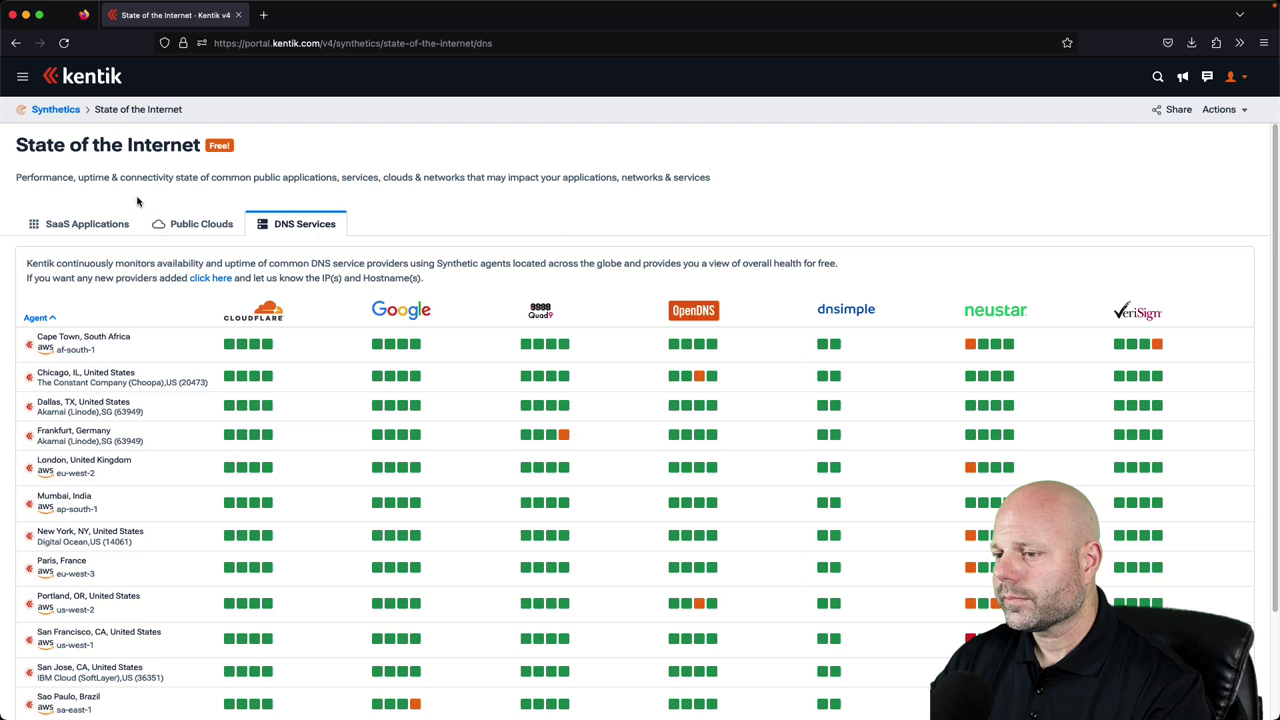
left_click(113, 225)
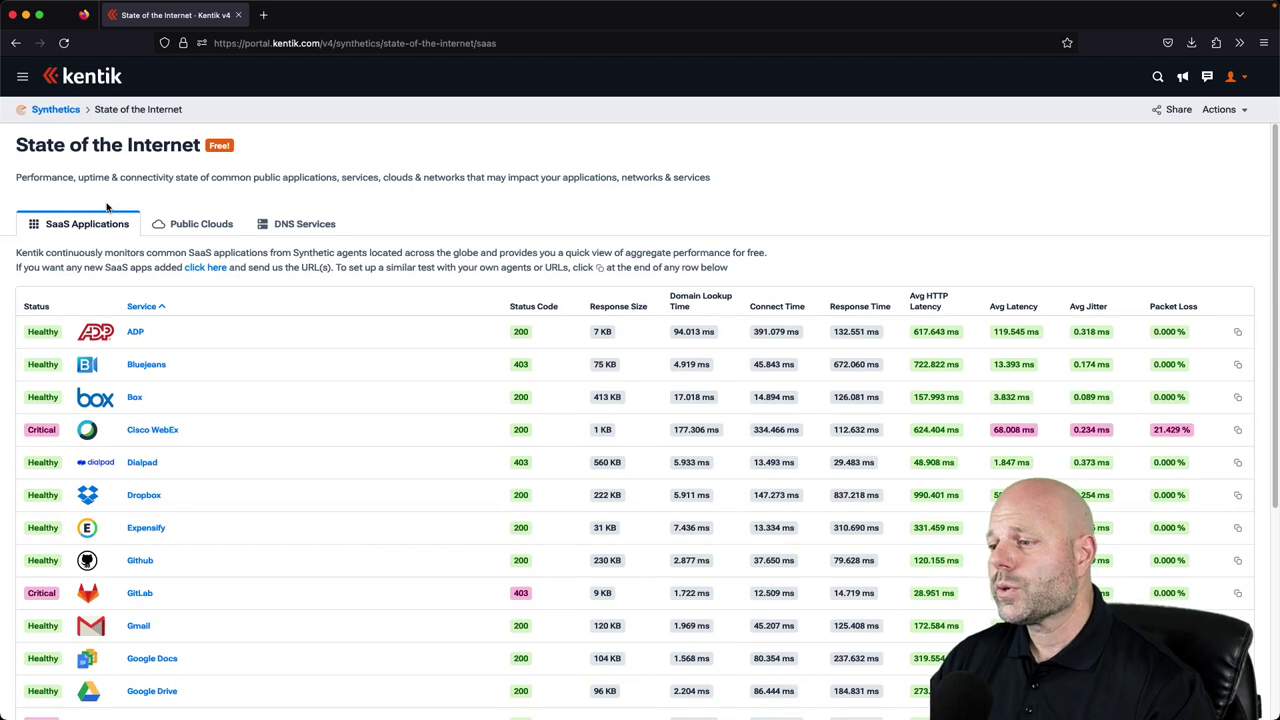
scroll(337, 433, "down", 5)
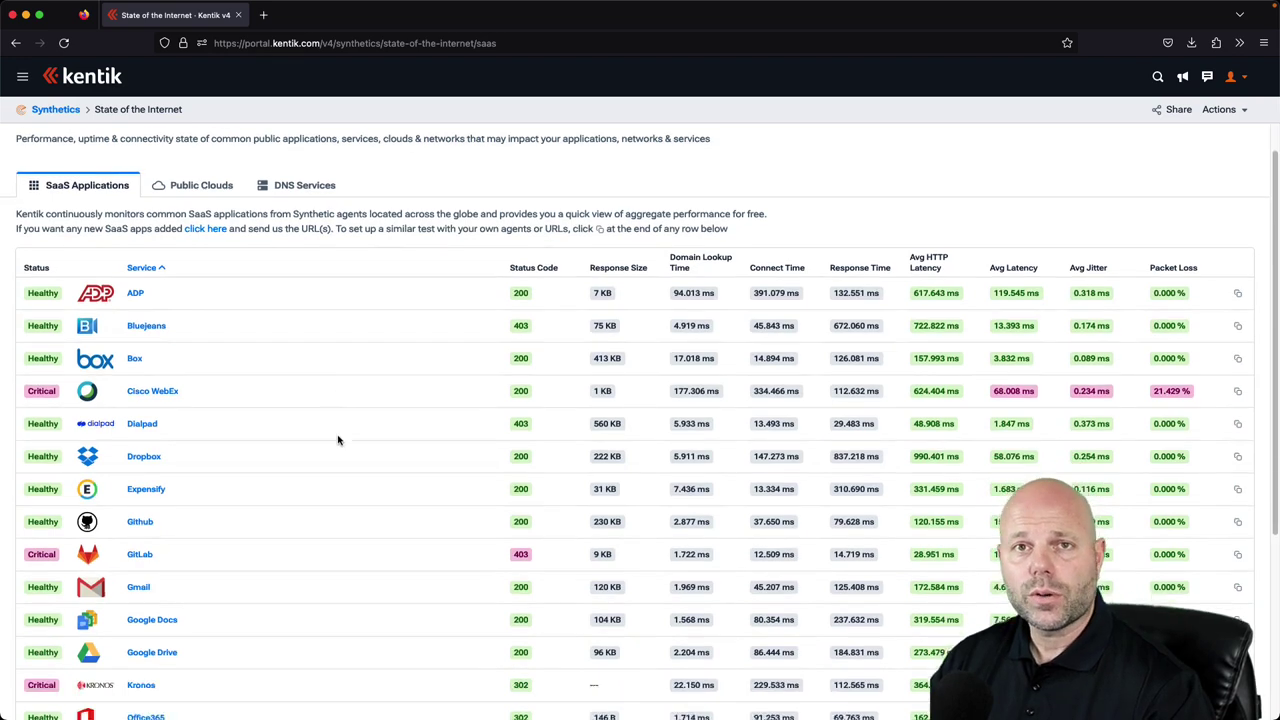
left_click_drag(200, 460, 126, 451)
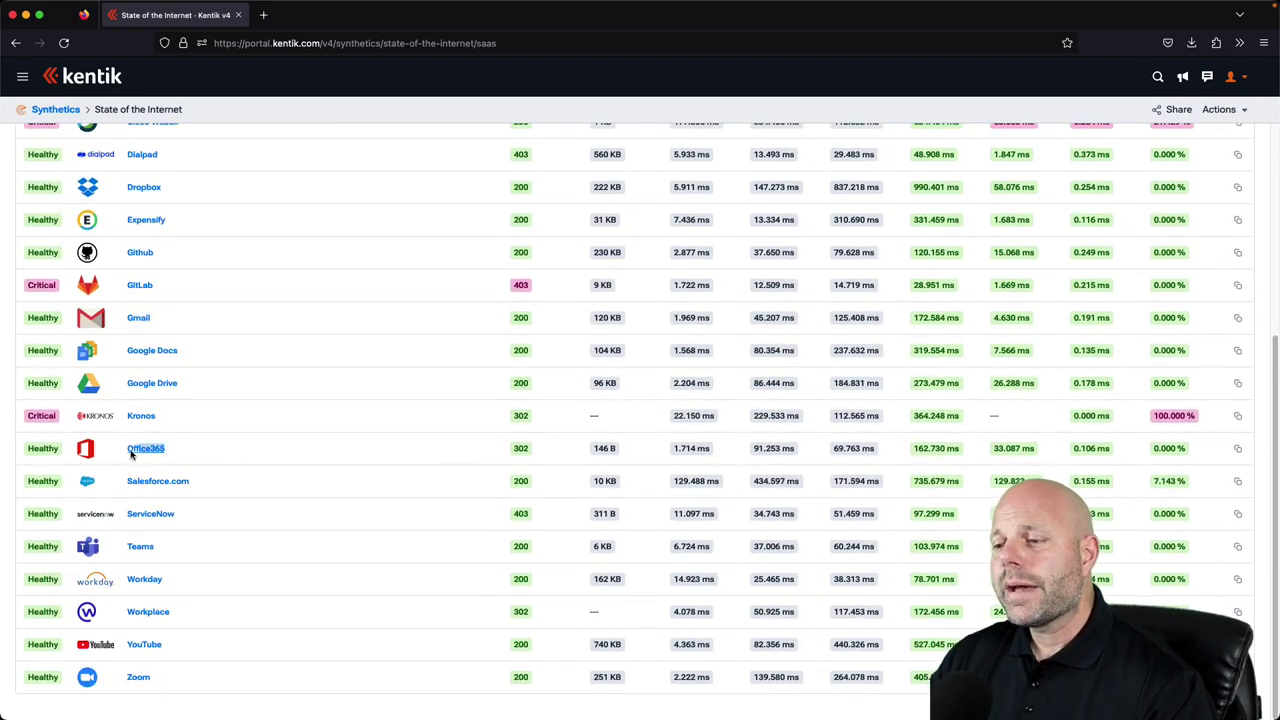
left_click(474, 452)
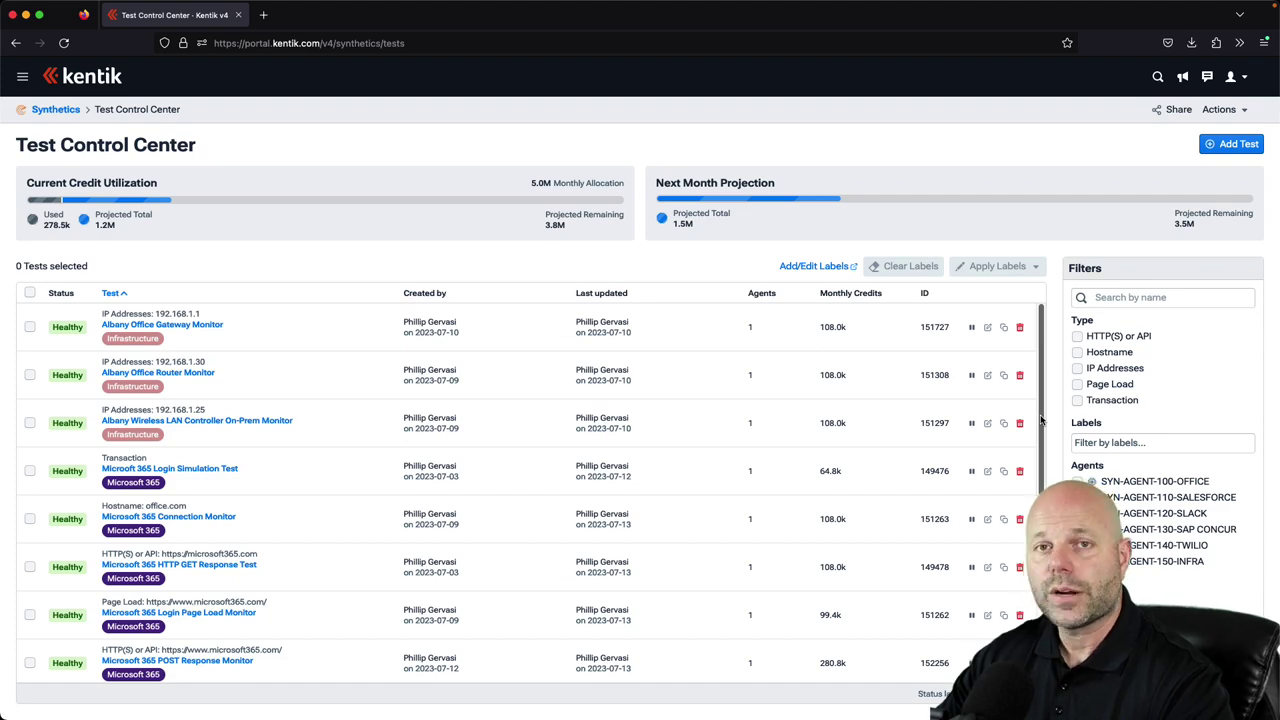
Show only Microsoft 365-labelled tests, then open the Microsoft 365 Login Simulation Test results.
scroll(1040, 420, "down", 3)
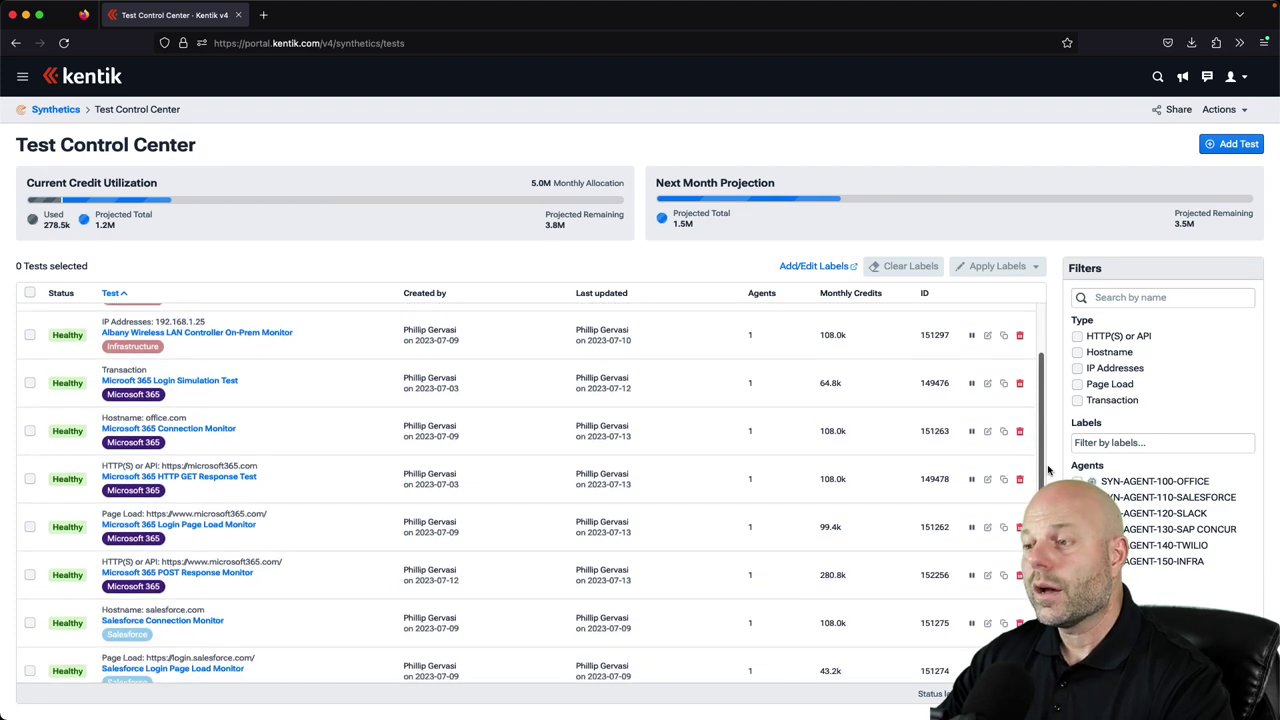
scroll(533, 492, "down", 4)
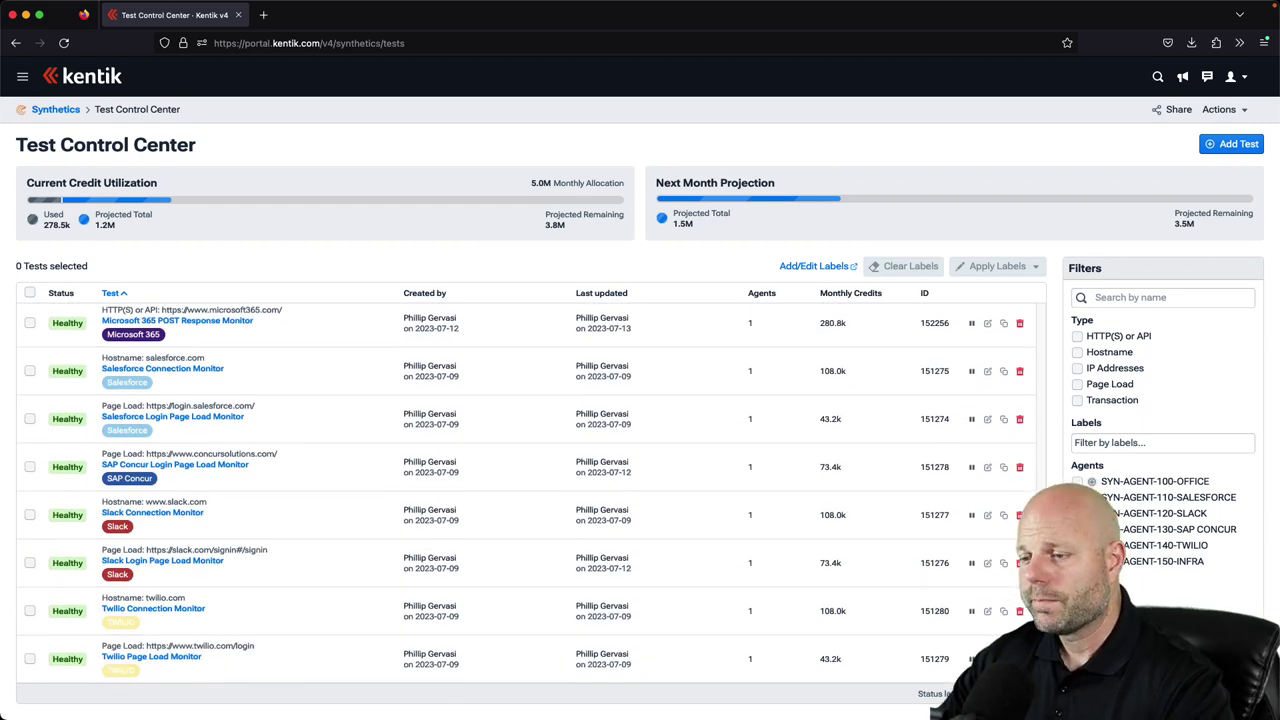
scroll(527, 493, "up", 3)
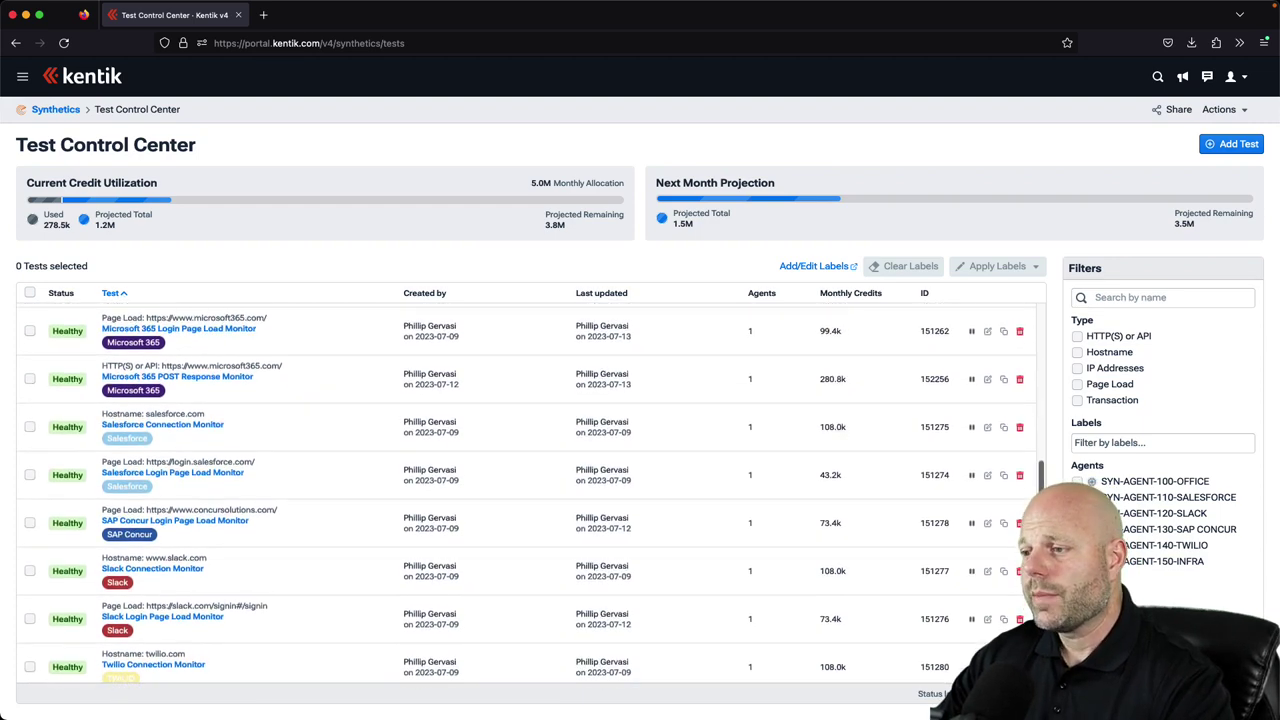
scroll(1048, 453, "up", 3)
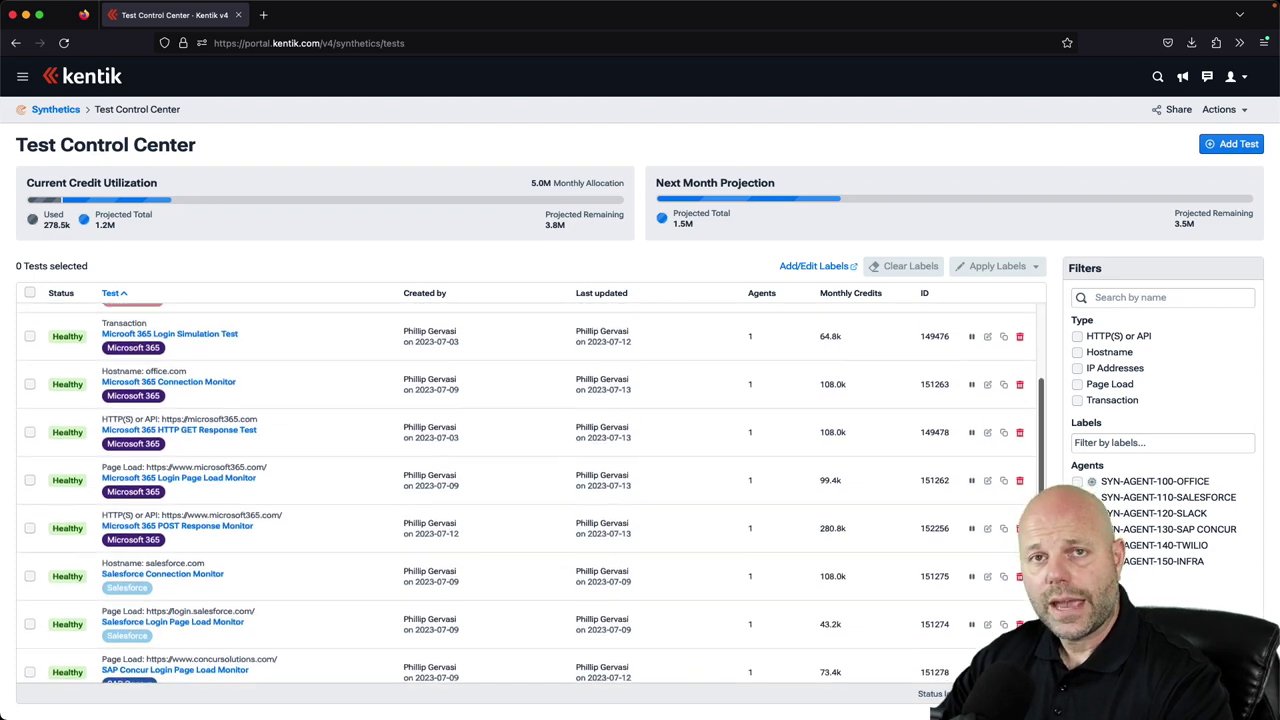
scroll(1048, 453, "up", 2)
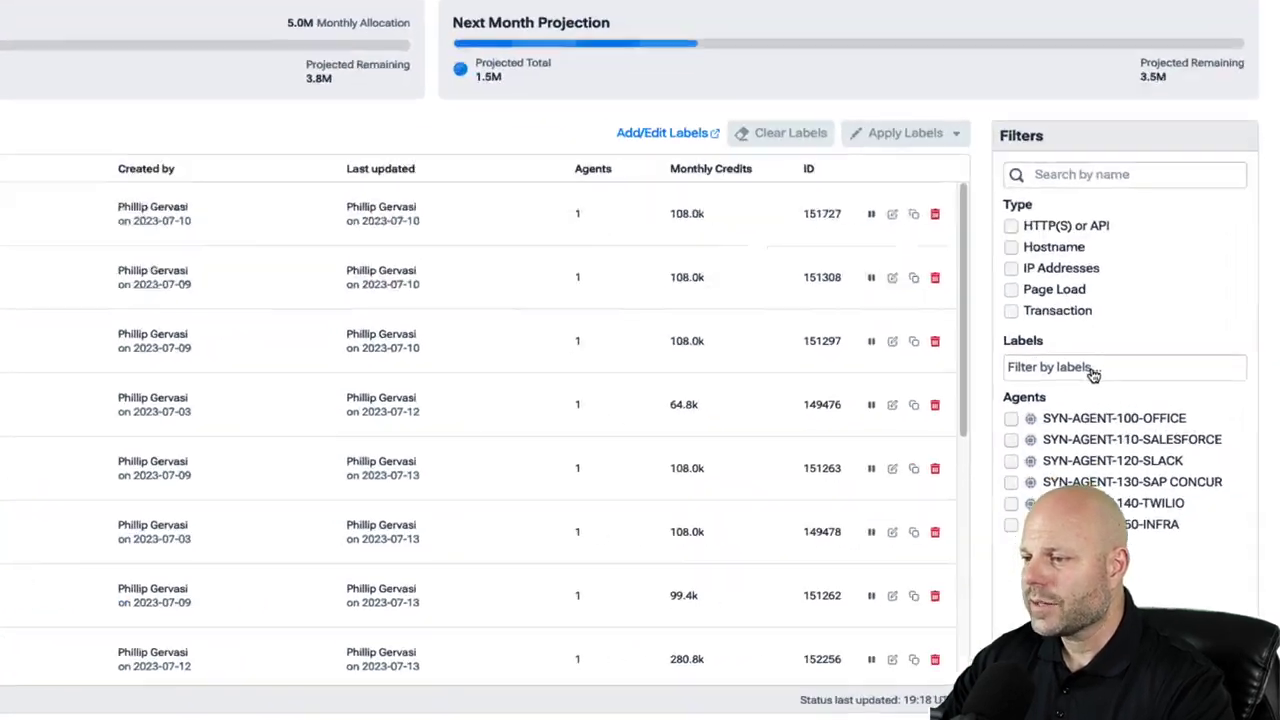
left_click(1139, 446)
left_click(1008, 284)
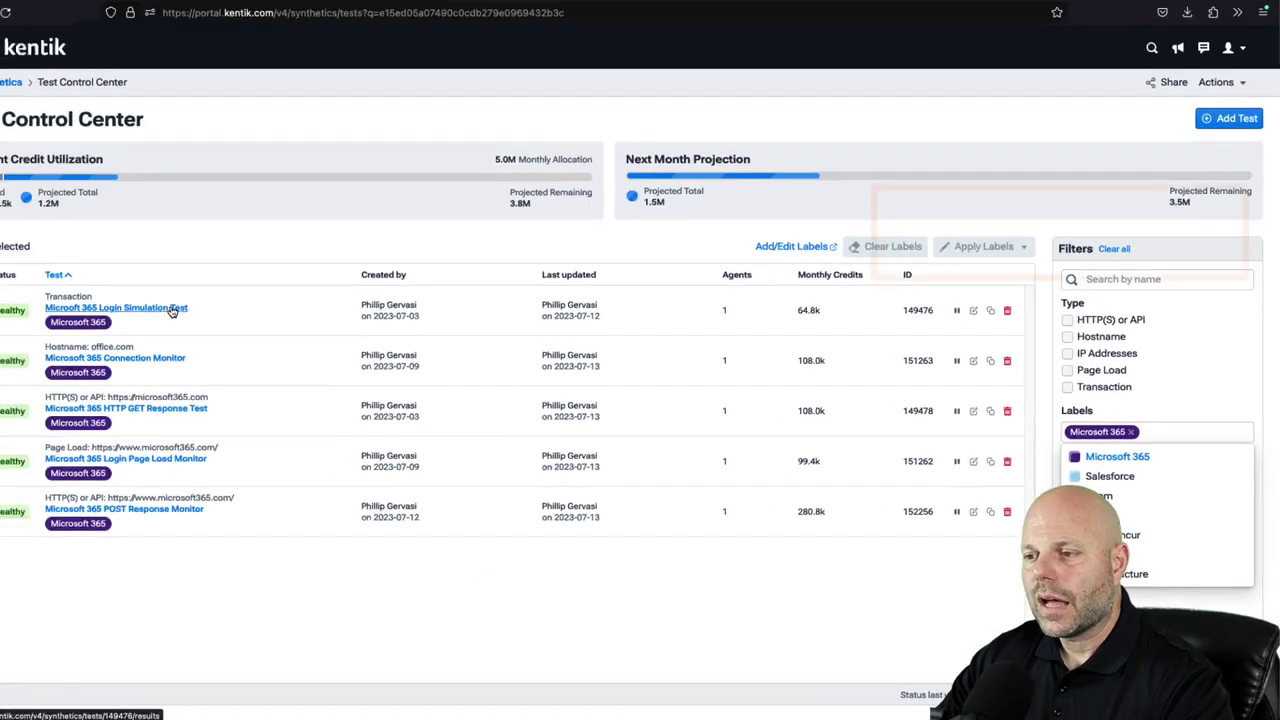
left_click(140, 305)
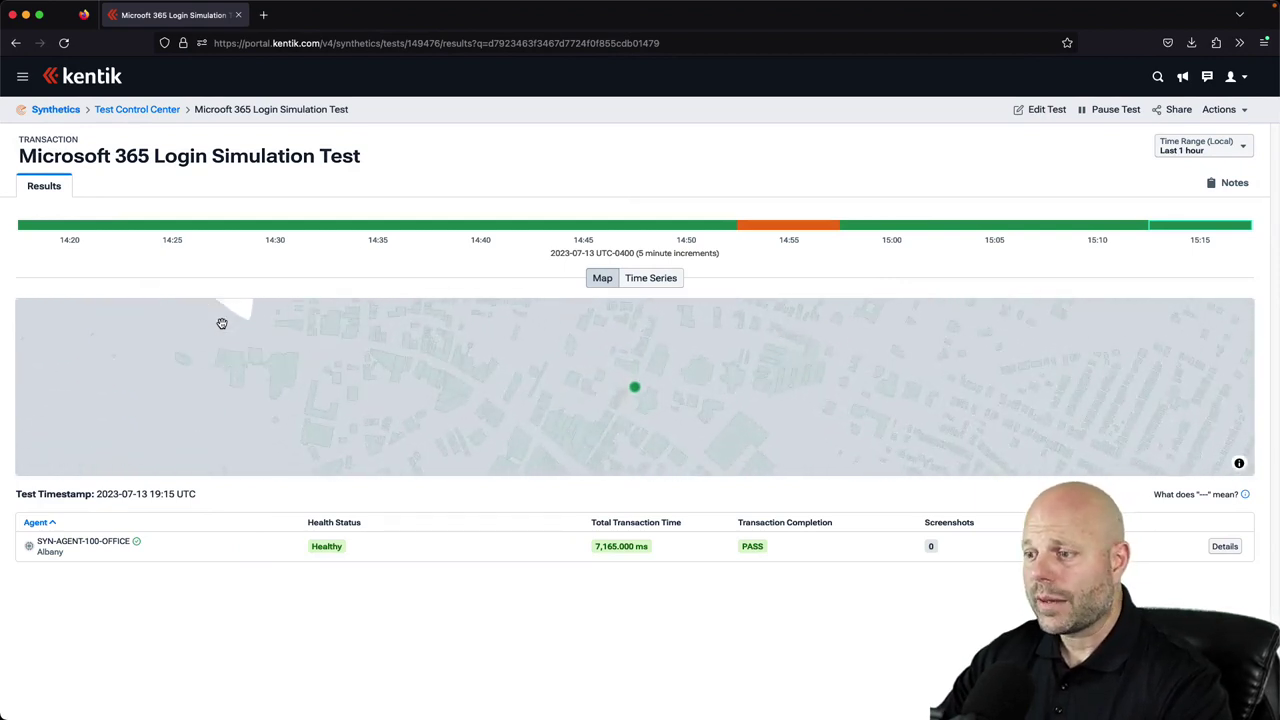
left_click(652, 280)
left_click(1075, 313)
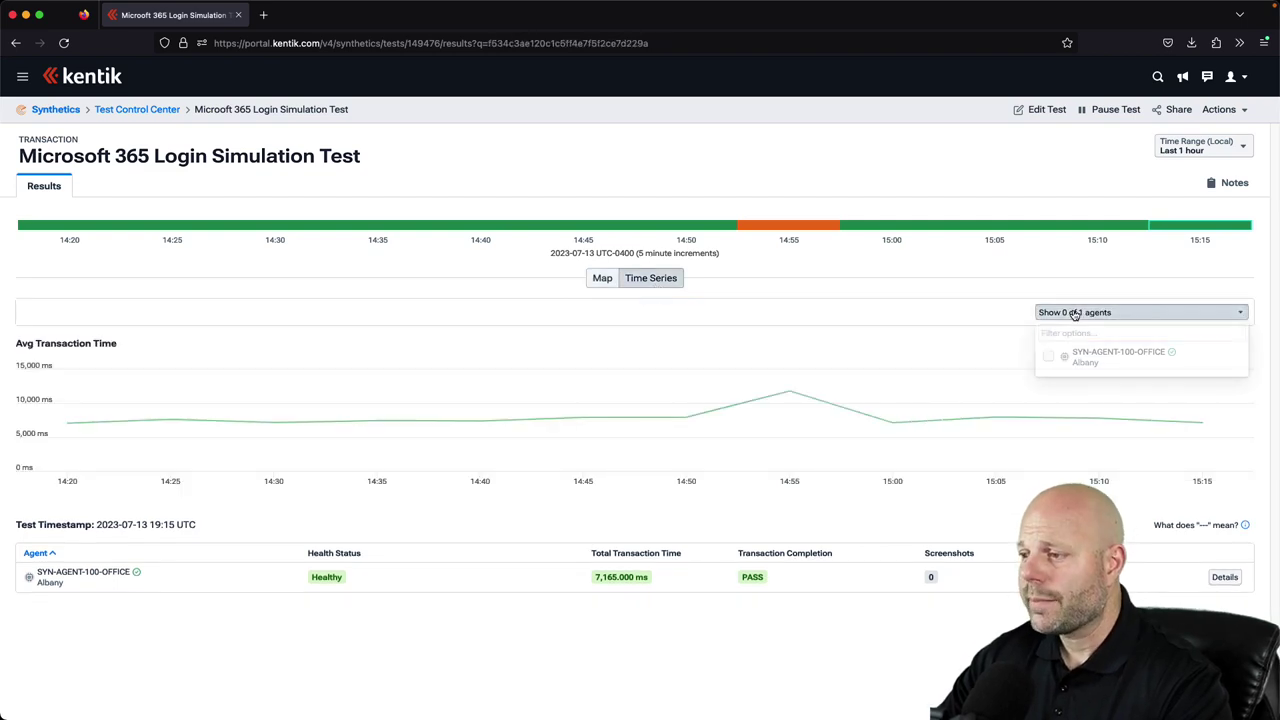
left_click(1048, 357)
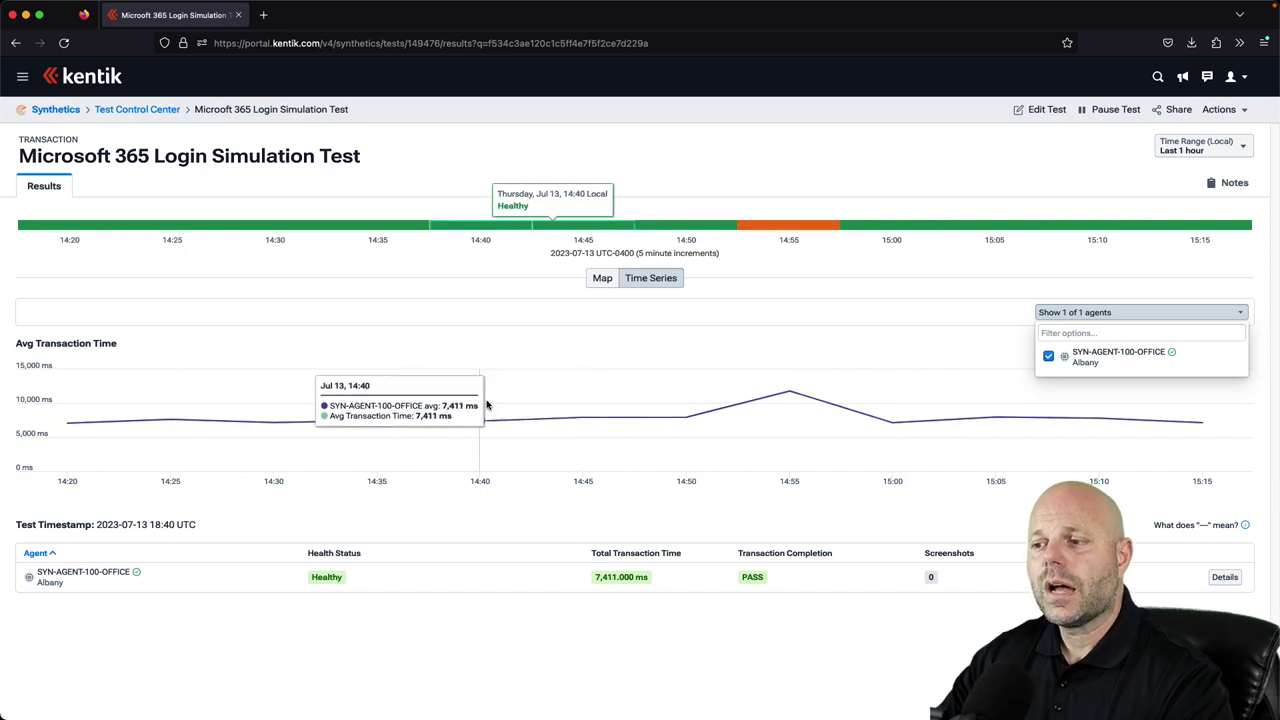
left_click(600, 282)
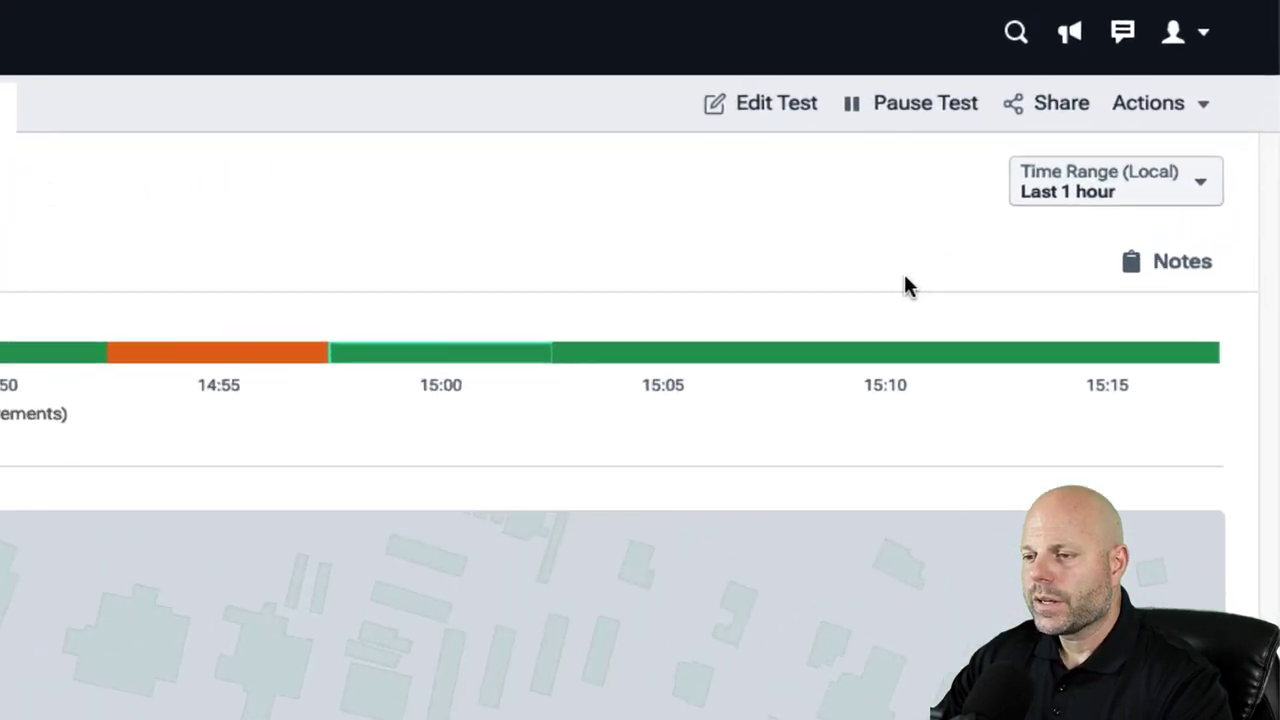
Change the login simulation results' time range to Last 6 Hours.
left_click(1045, 195)
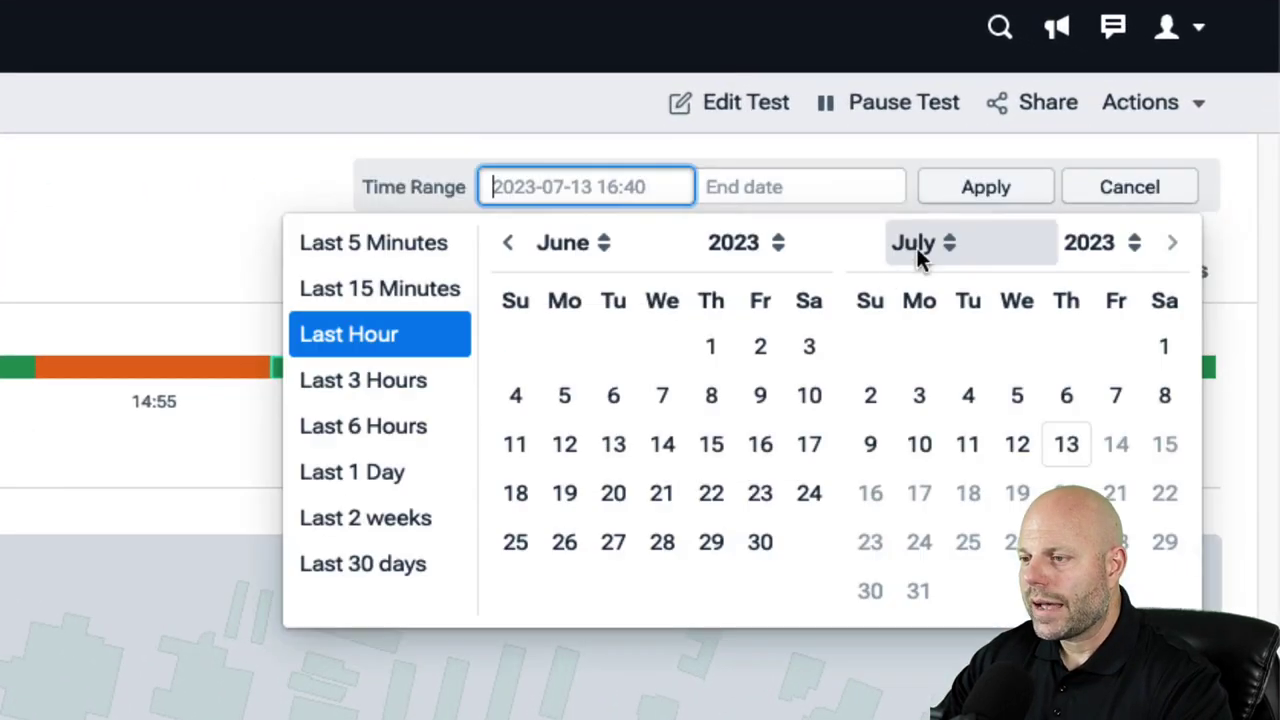
left_click(406, 428)
left_click(986, 187)
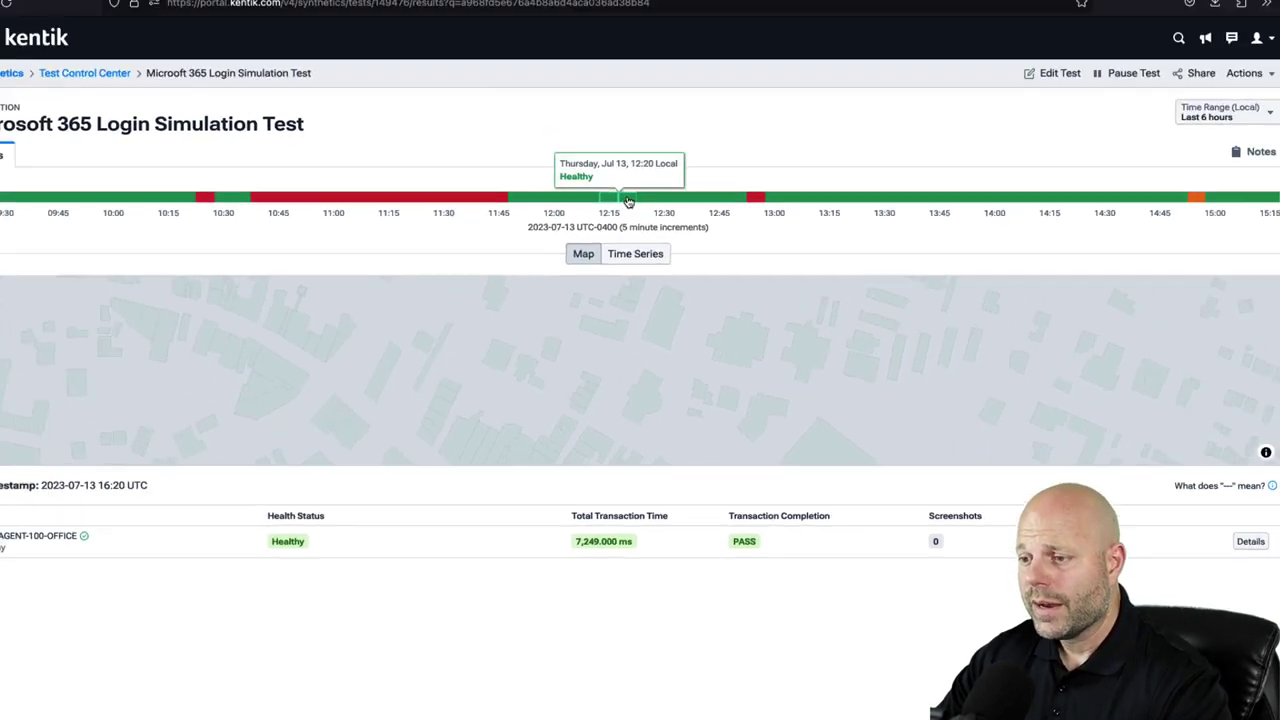
Inspect the 12:20 run, then the critical failed runs at 10:40 and 10:25 on the timeline.
left_click_drag(713, 230, 645, 228)
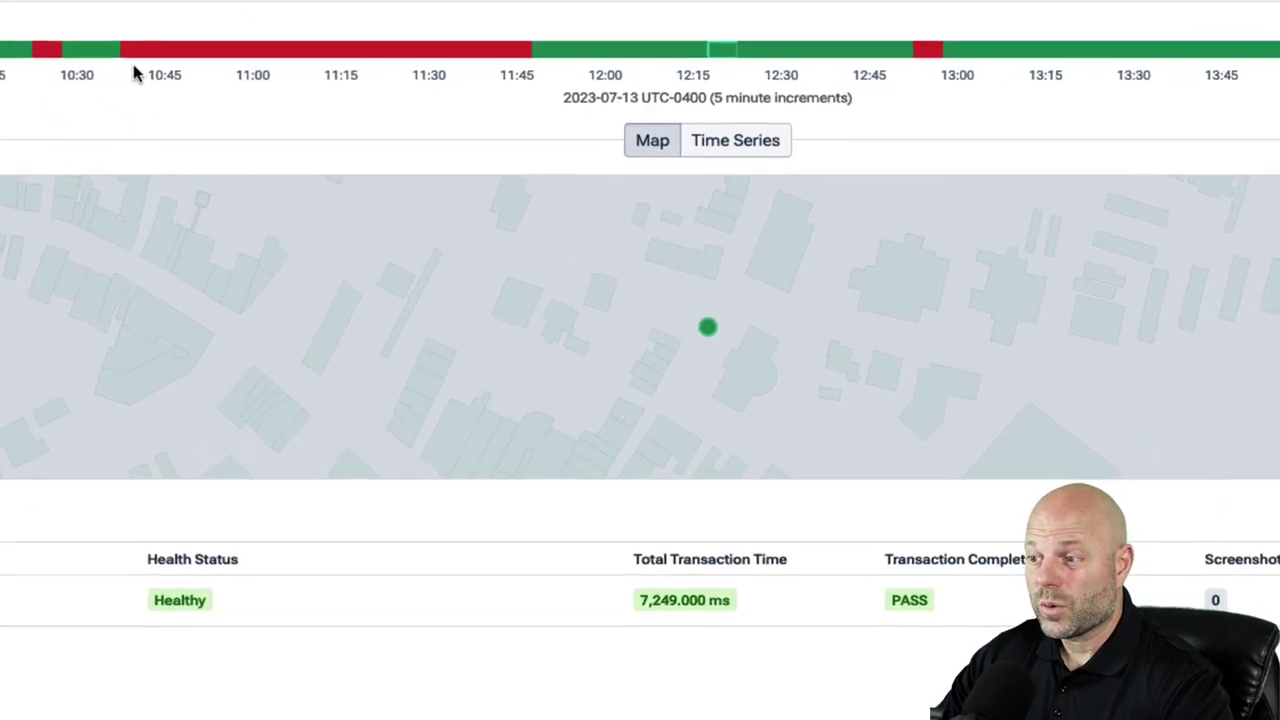
left_click(301, 230)
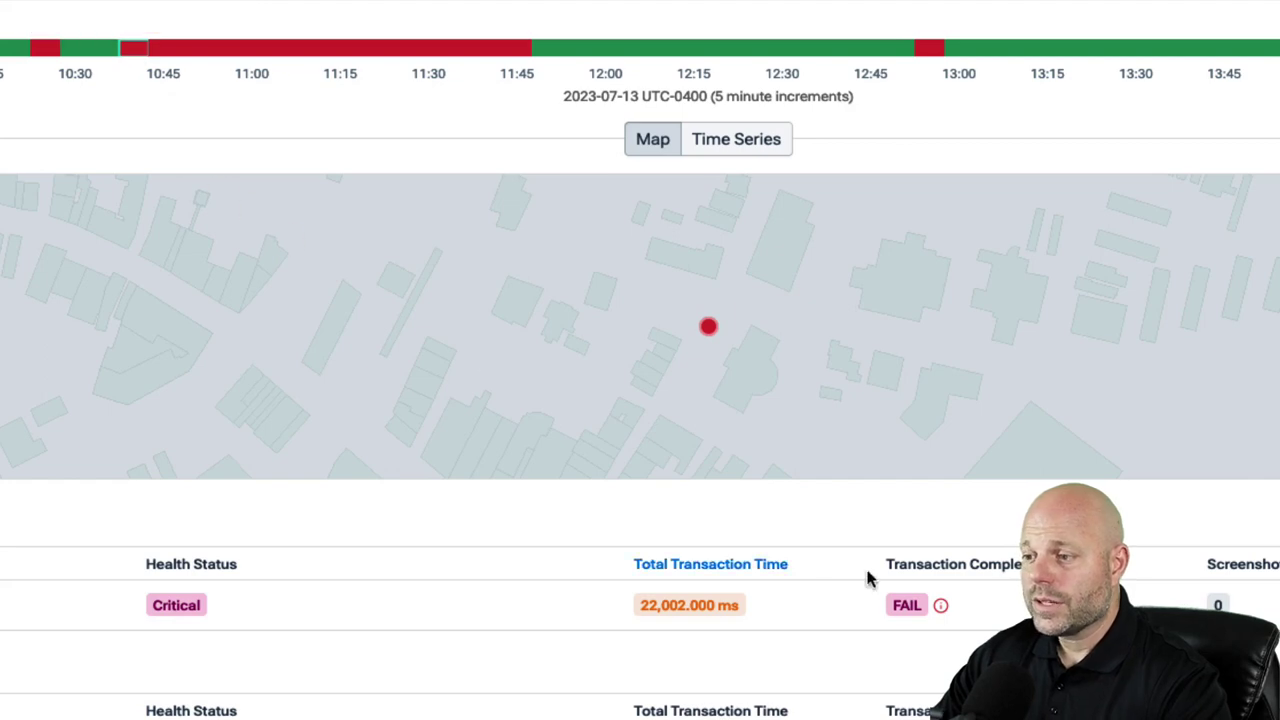
mouse_move(943, 620)
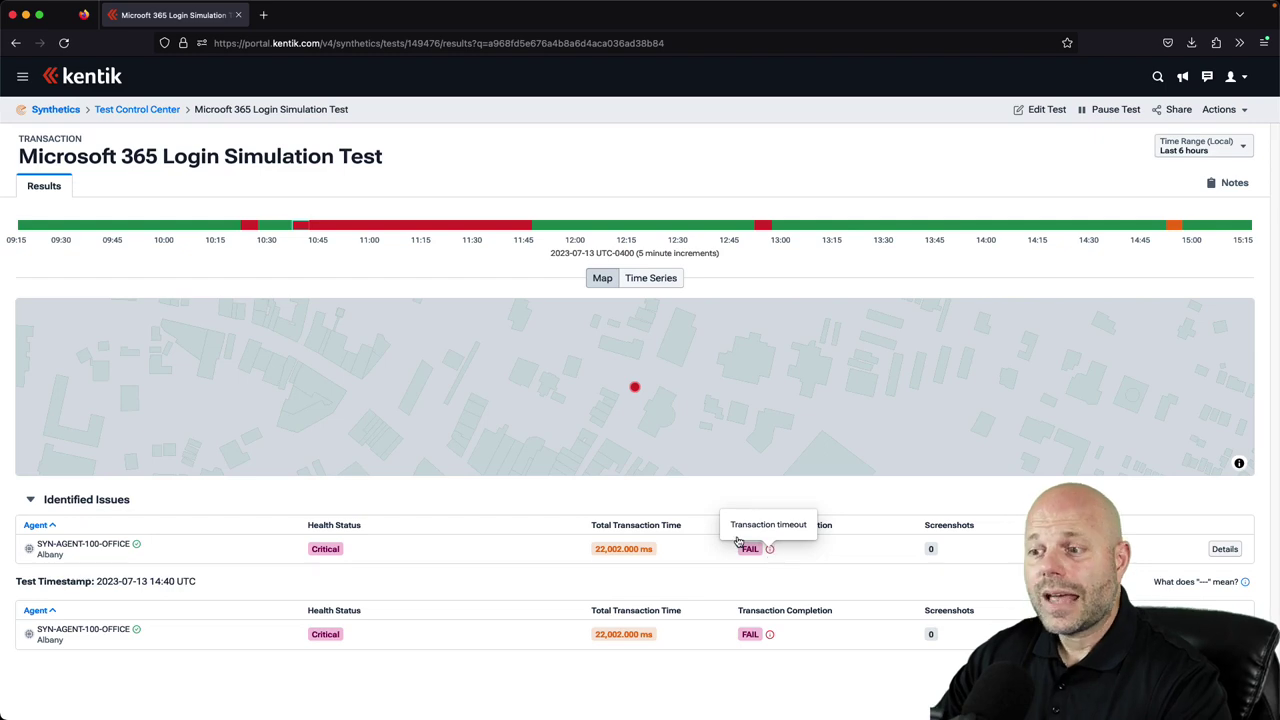
left_click(249, 224)
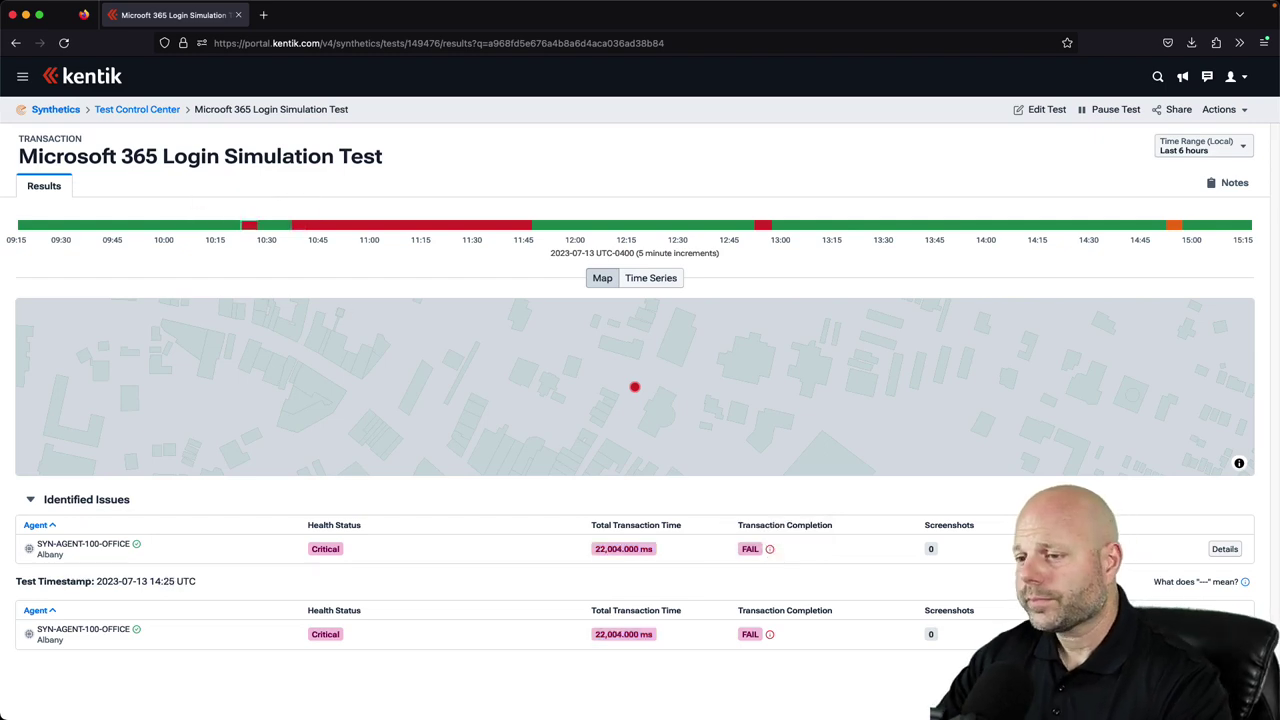
Return to Test Control Center, filter by Microsoft 365, and open the Login Page Load Monitor.
left_click(142, 112)
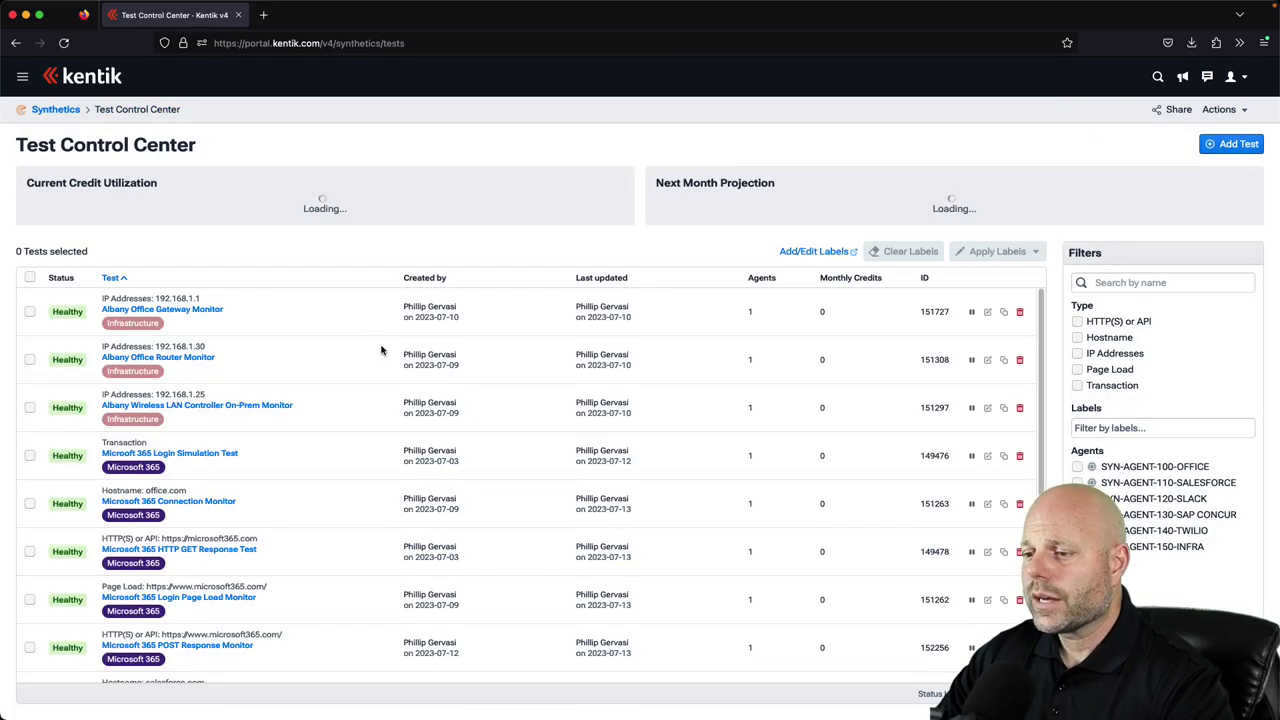
left_click(1123, 441)
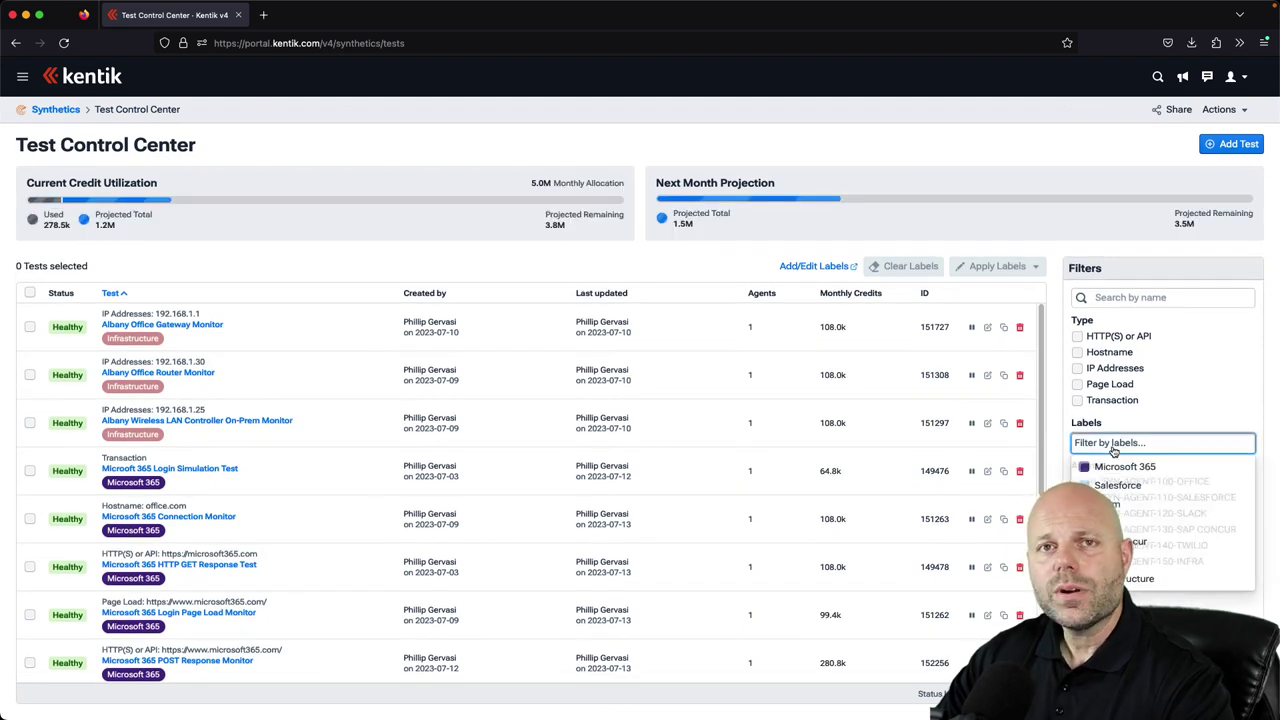
left_click(1124, 466)
left_click(214, 470)
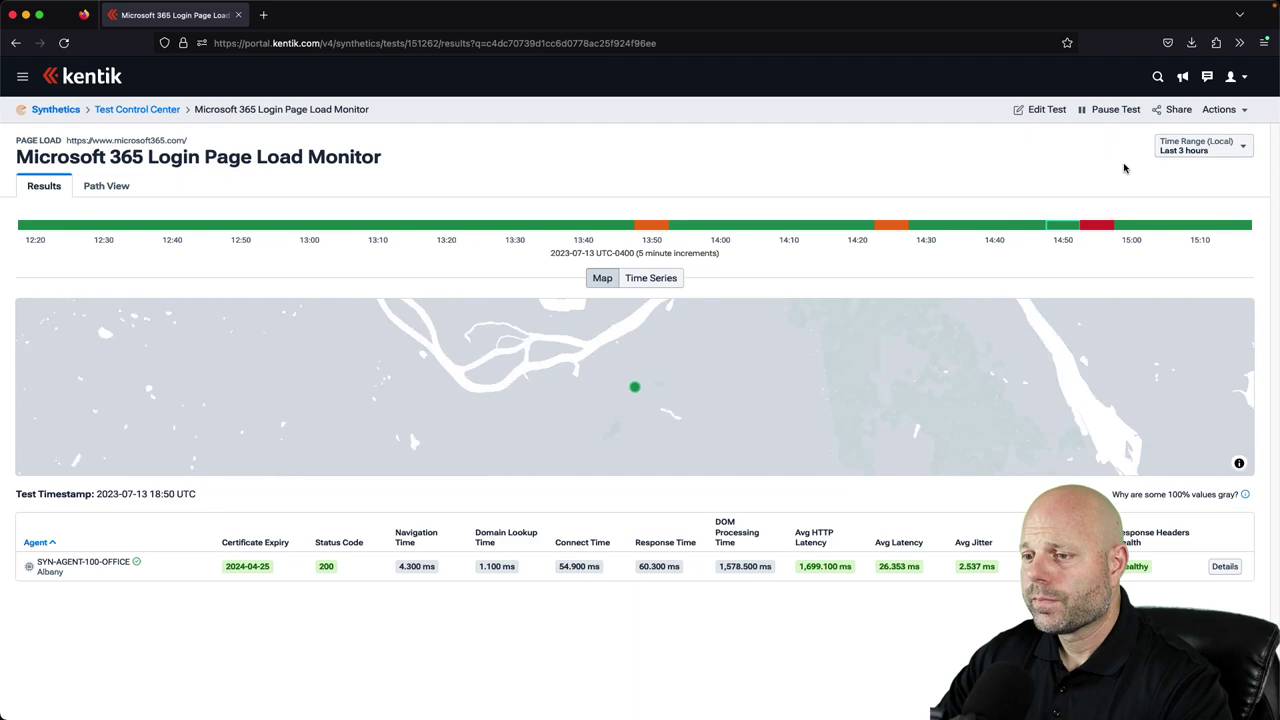
Widen the Login Page Load Monitor's time range to the last 6 hours.
left_click(1170, 148)
left_click(892, 190)
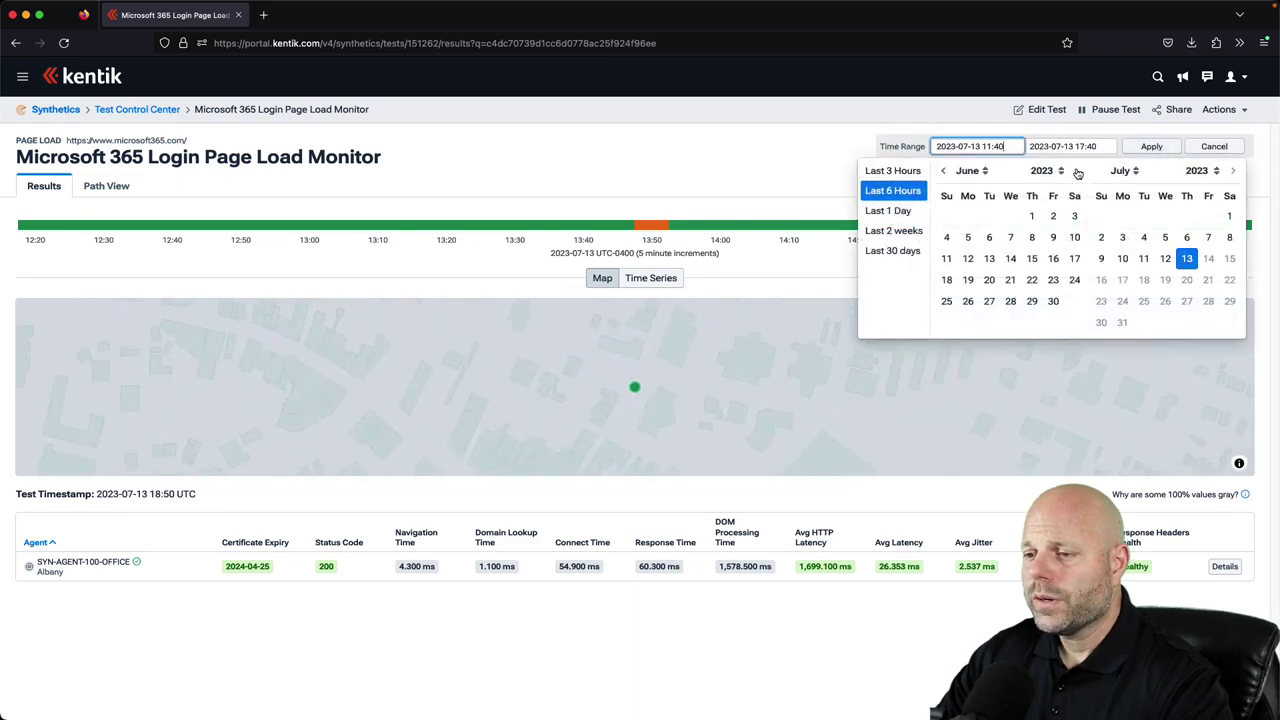
left_click(1151, 147)
Inspect the 09:50, 10:40, 11:40 and 11:45 runs and show the Albany agent's provider details.
left_click(128, 225)
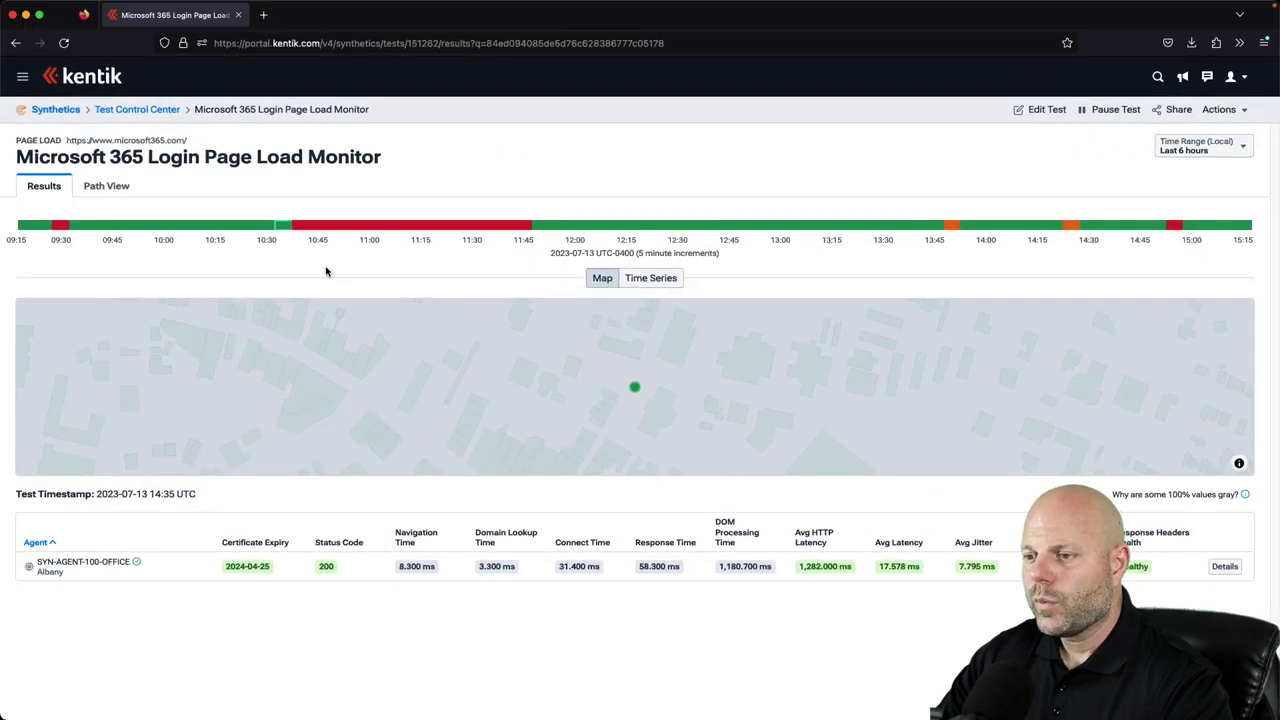
left_click(308, 229)
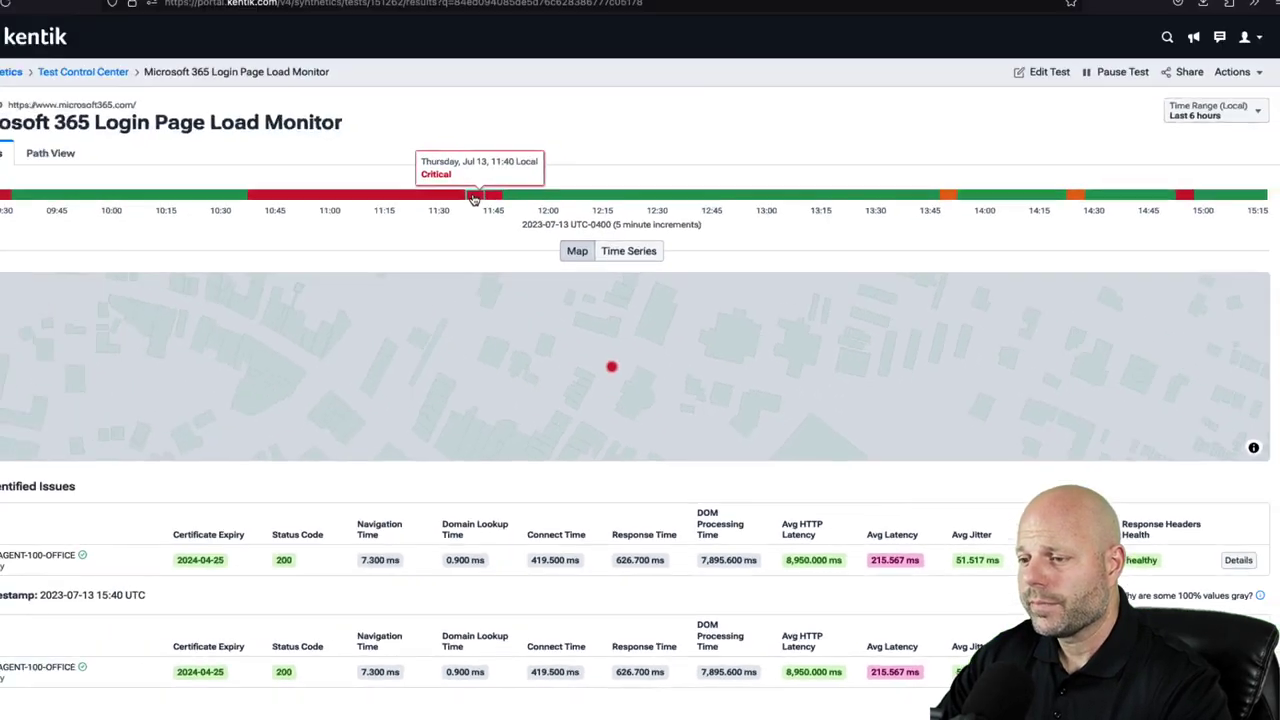
left_click(505, 229)
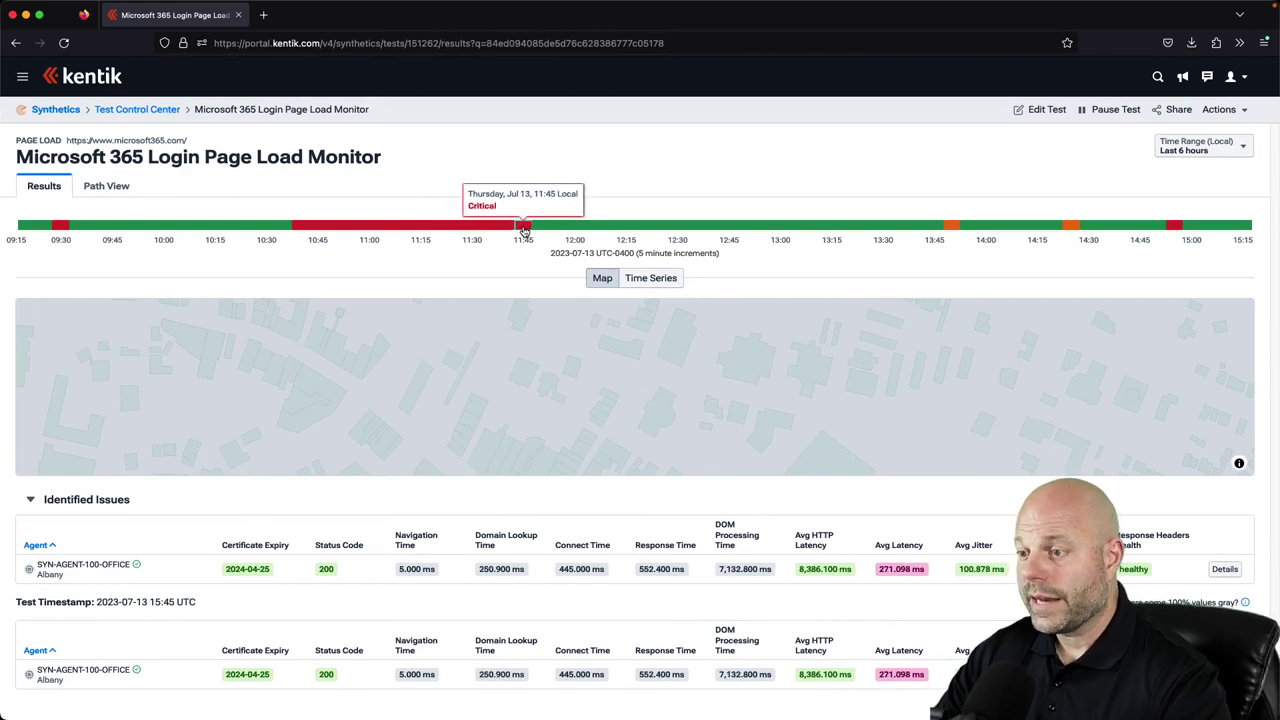
left_click(523, 229)
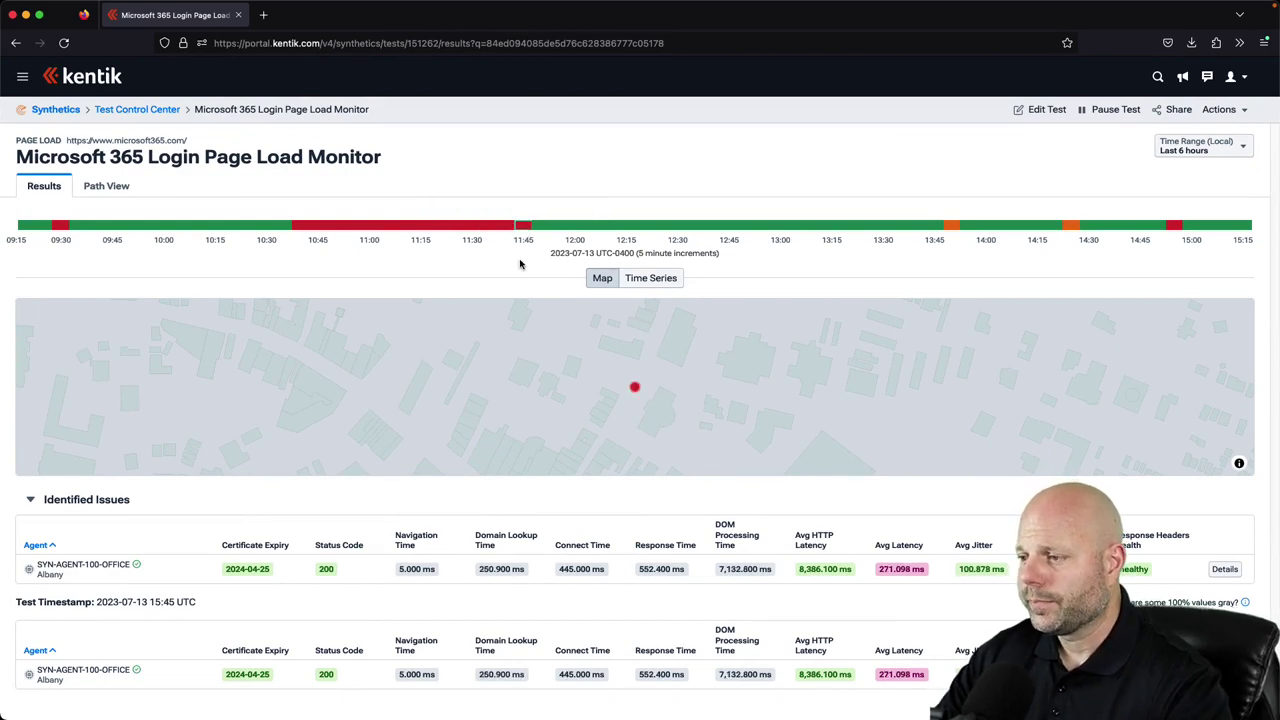
left_click(634, 387)
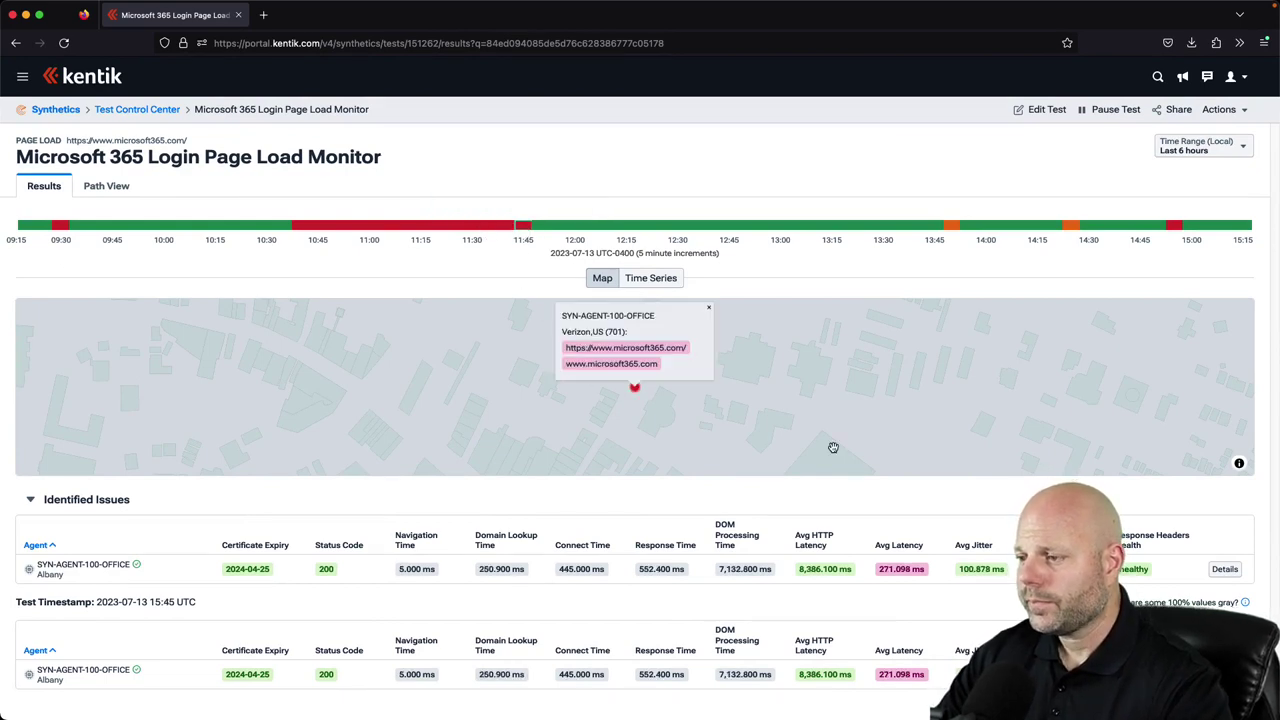
Open the SYN-AGENT-100-OFFICE agent's Waterfall and scroll through the slow office.net requests.
left_click(1224, 569)
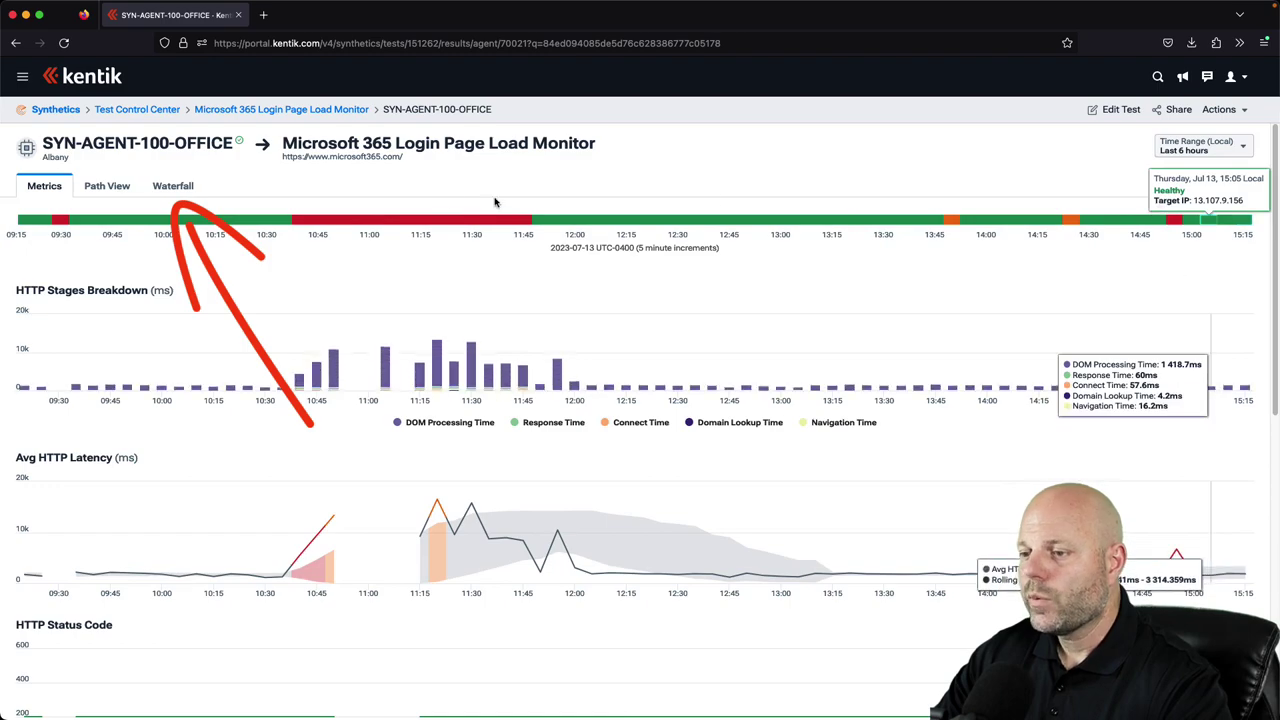
left_click(174, 187)
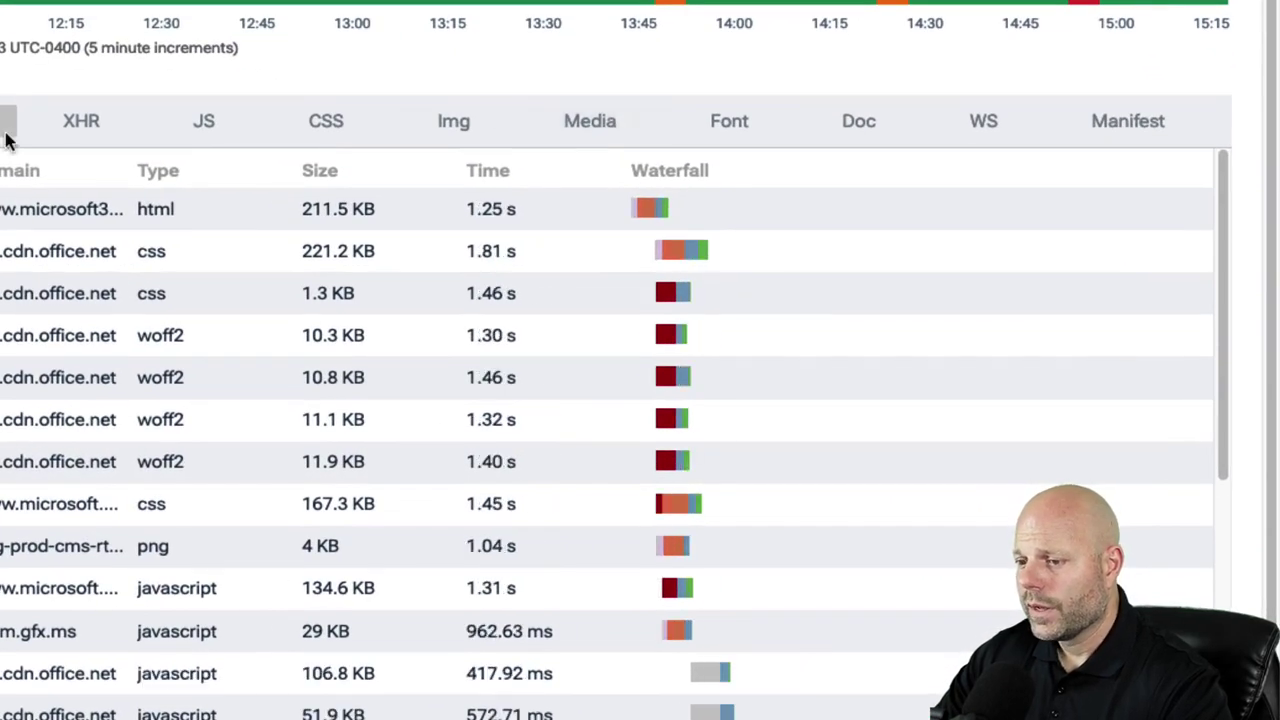
left_click_drag(1226, 245, 1224, 621)
mouse_move(822, 371)
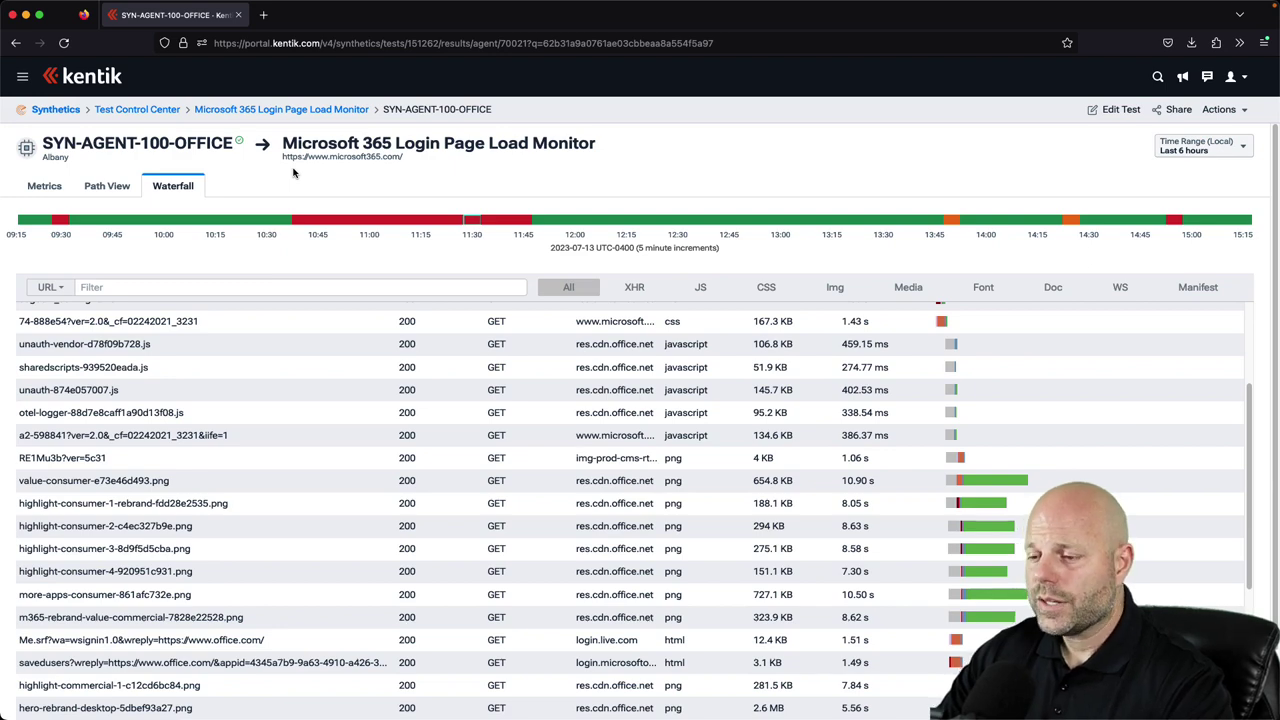
Open the Albany Office Gateway Monitor over the last 6 hours and check the 11:25 and 11:35 results.
left_click(160, 112)
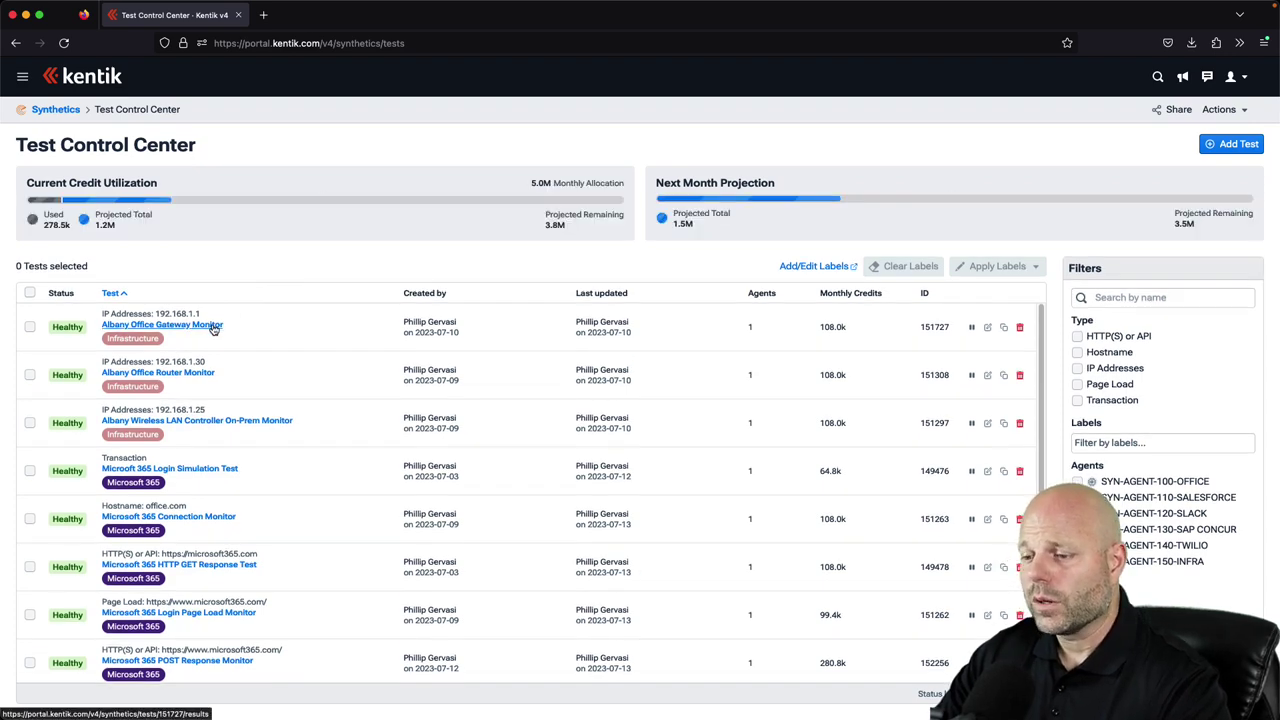
left_click(213, 326)
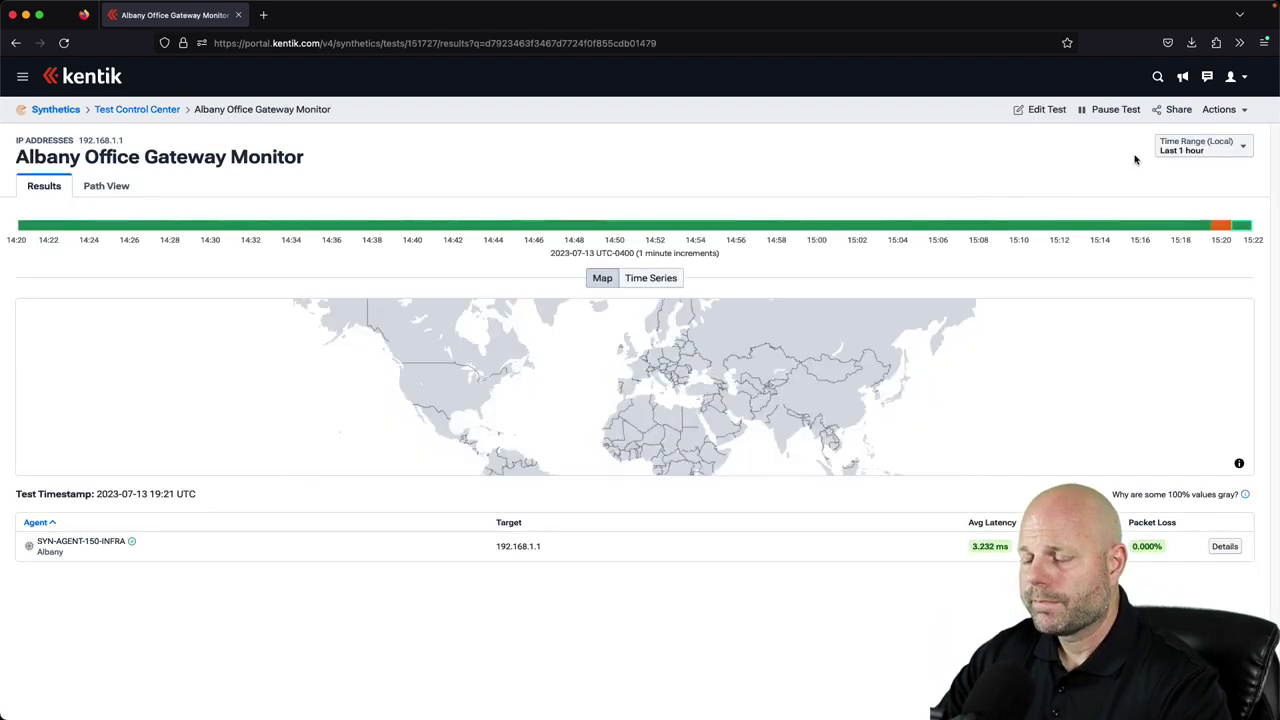
left_click(1168, 152)
left_click(882, 250)
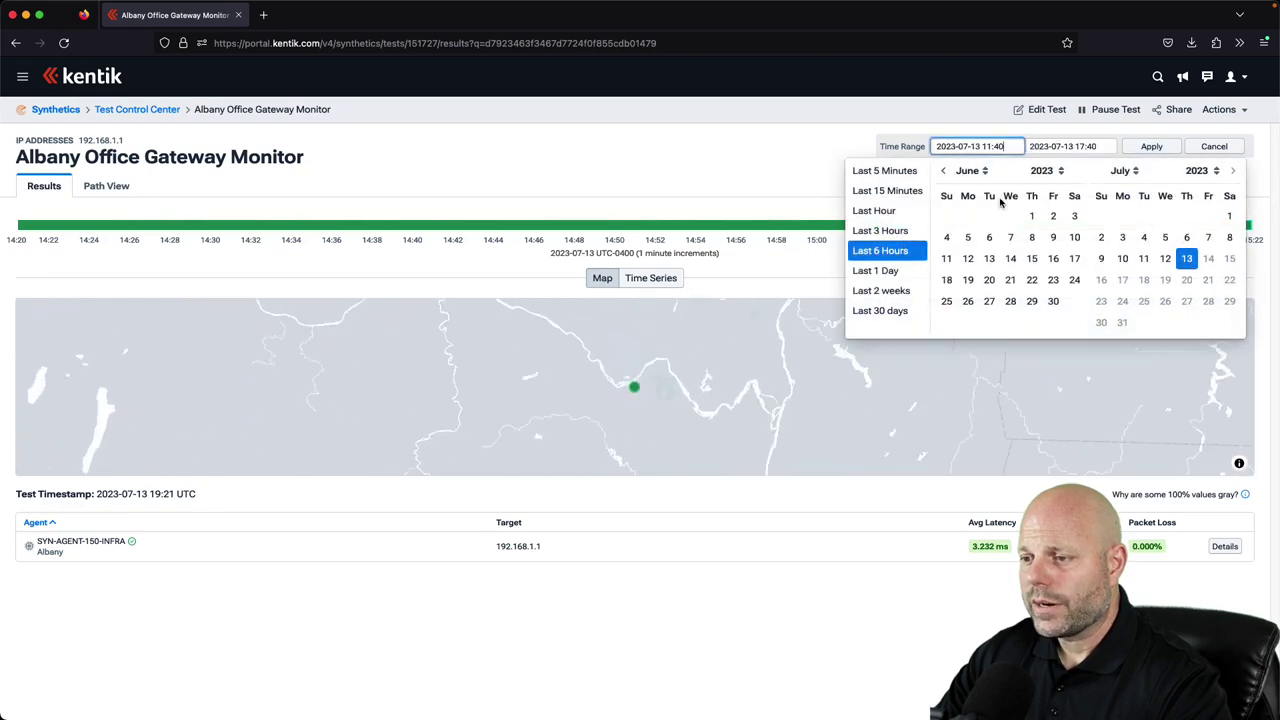
left_click(1152, 147)
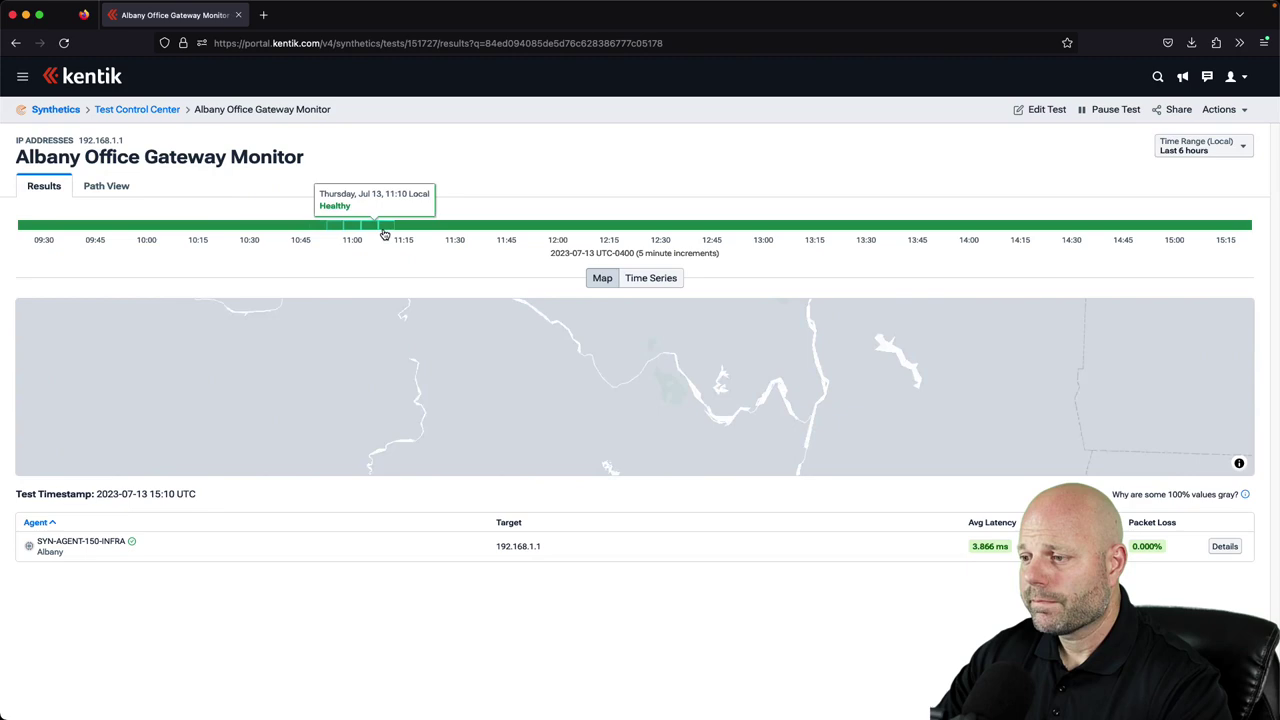
left_click(432, 225)
left_click(472, 225)
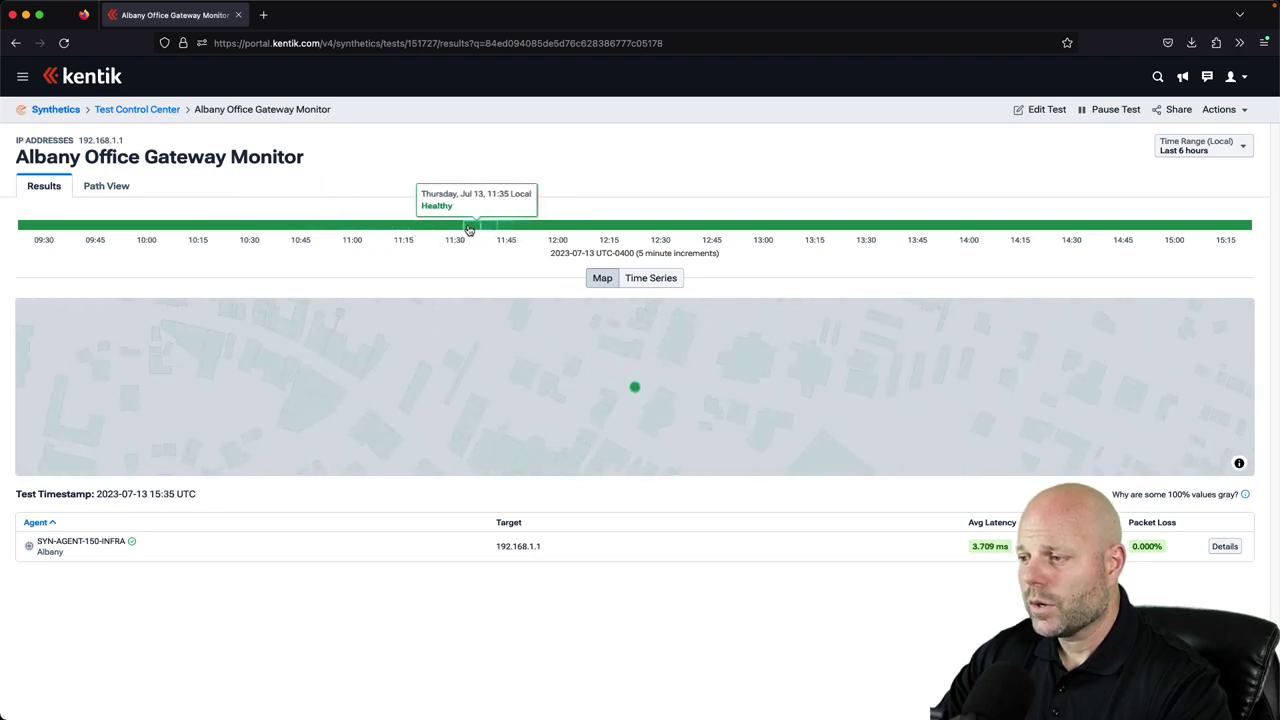
Check the Albany Office Router Monitor over 6 hours at 11:05, 11:25 and 10:45.
left_click(140, 110)
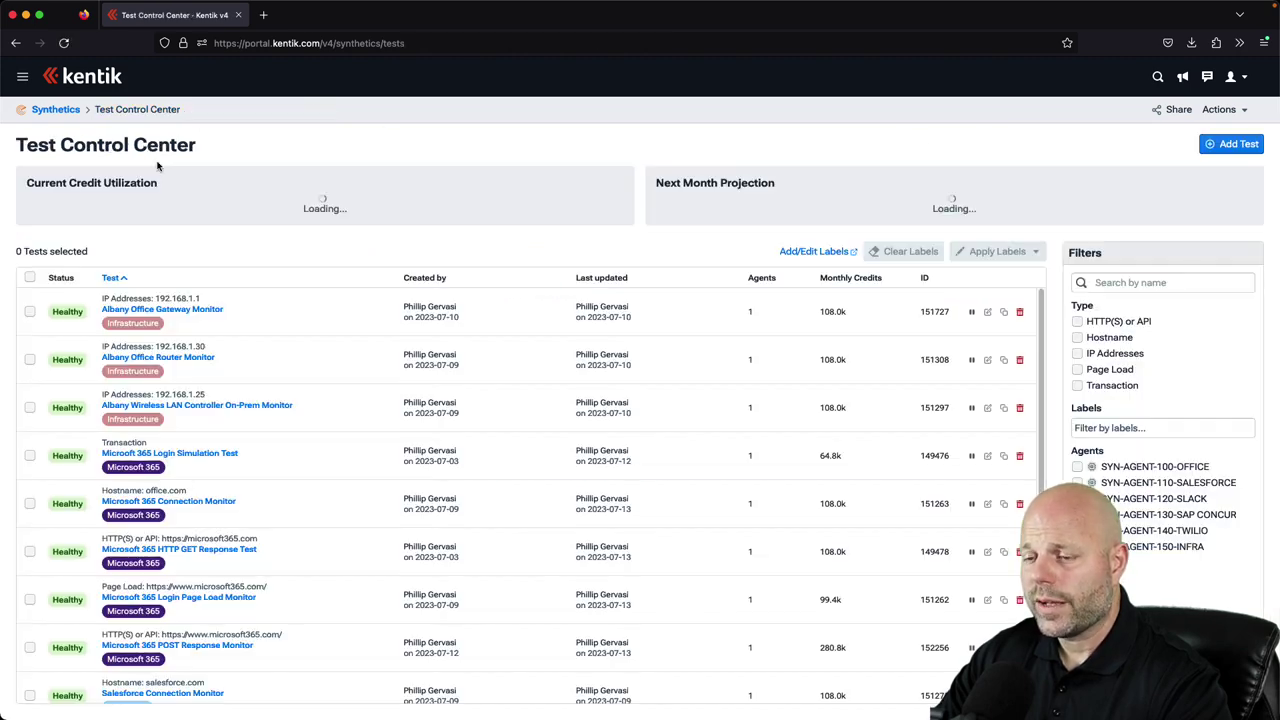
left_click(190, 358)
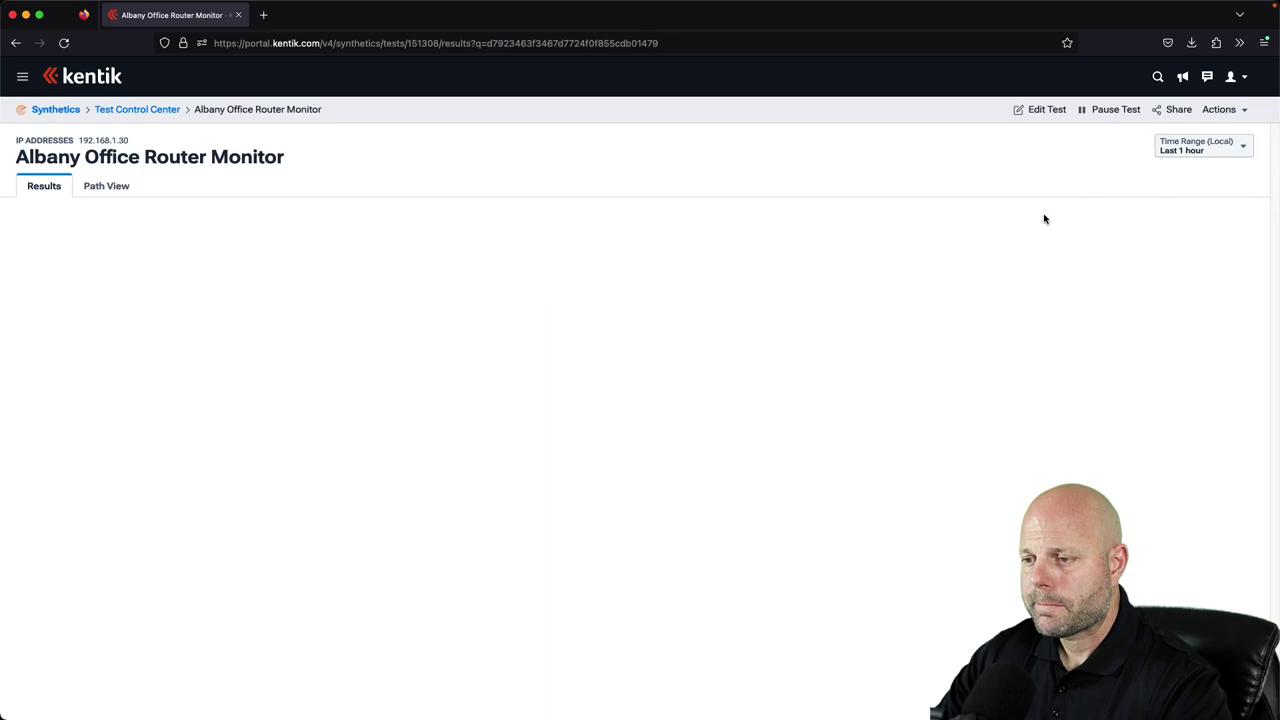
left_click(1194, 151)
left_click(884, 252)
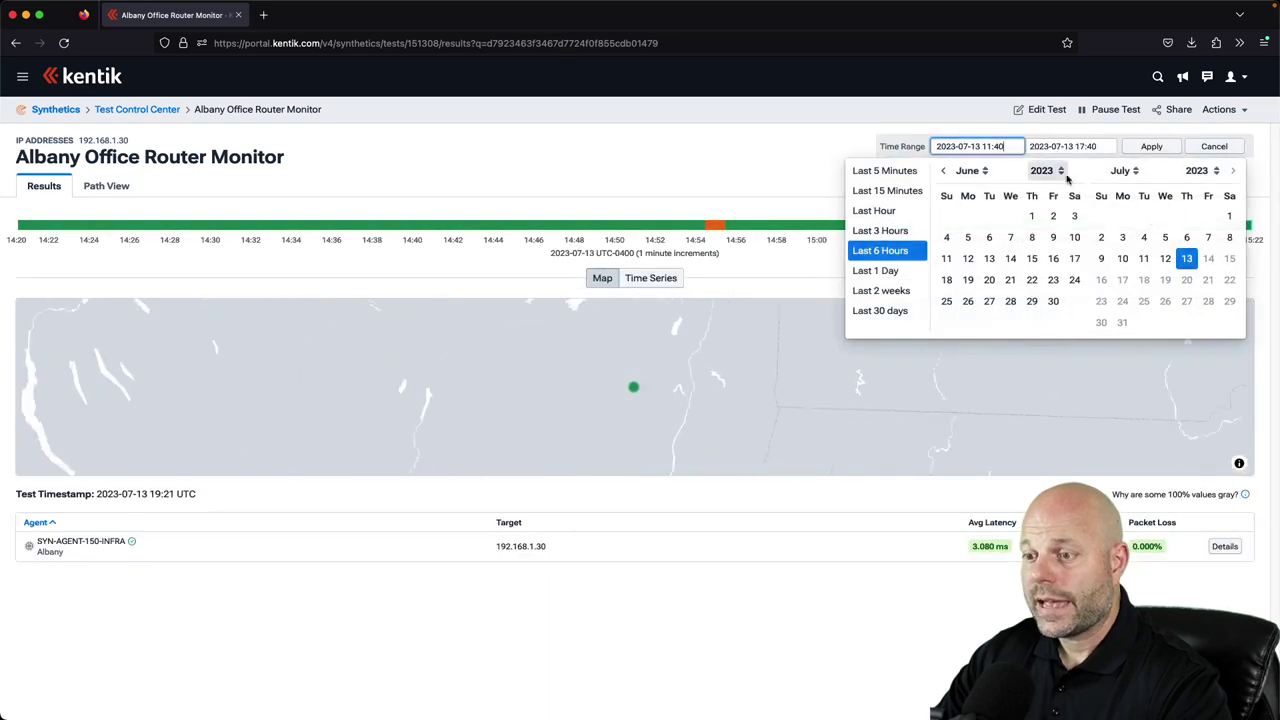
left_click(1151, 146)
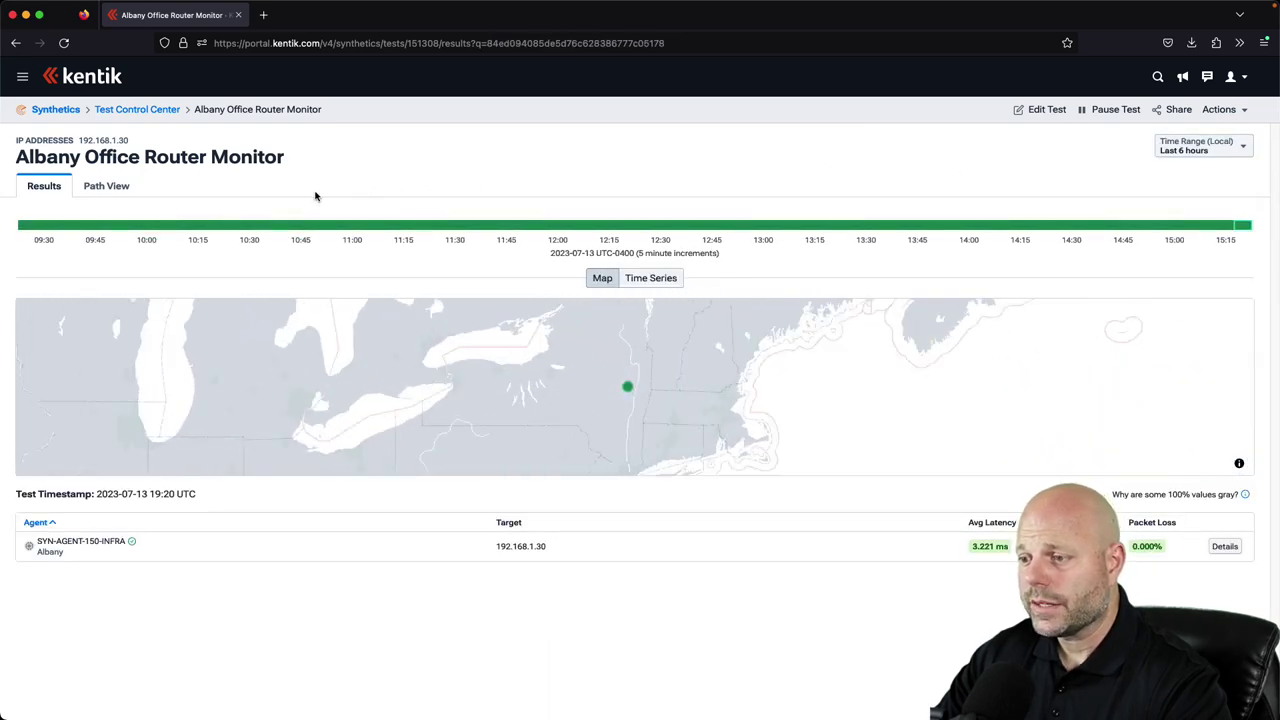
left_click(377, 229)
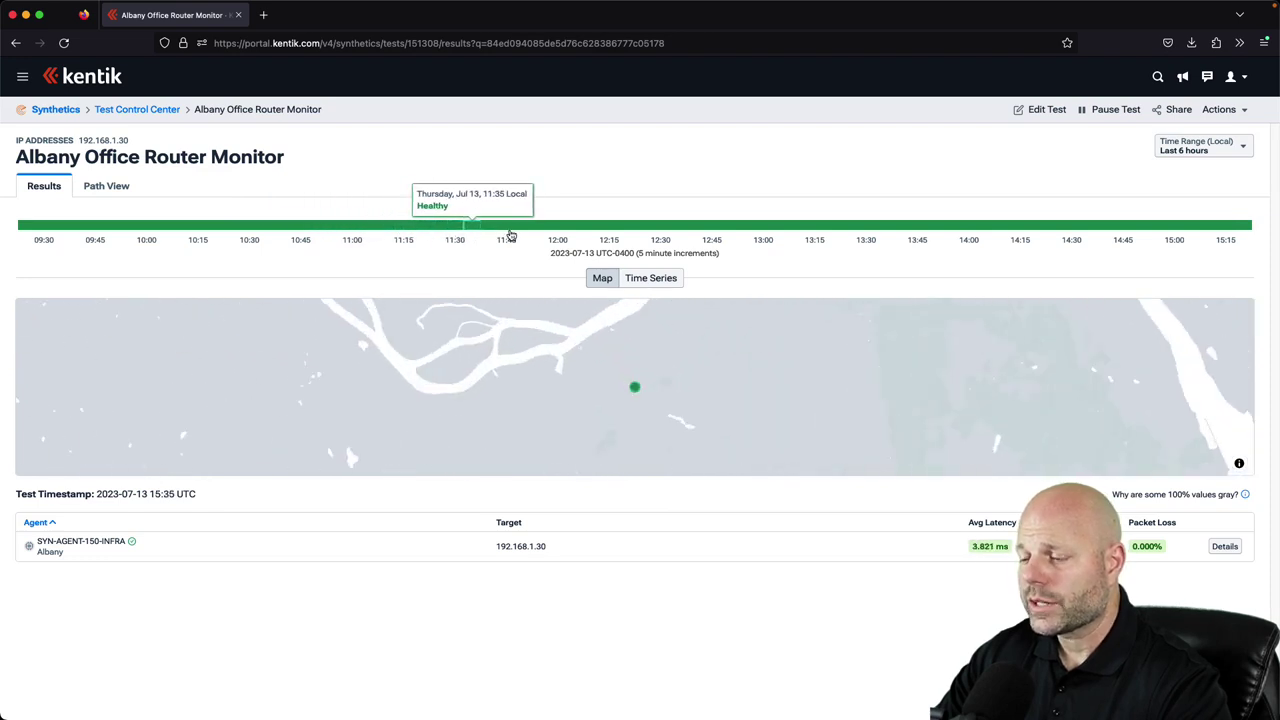
left_click(440, 229)
left_click_drag(425, 231, 297, 229)
left_click(151, 110)
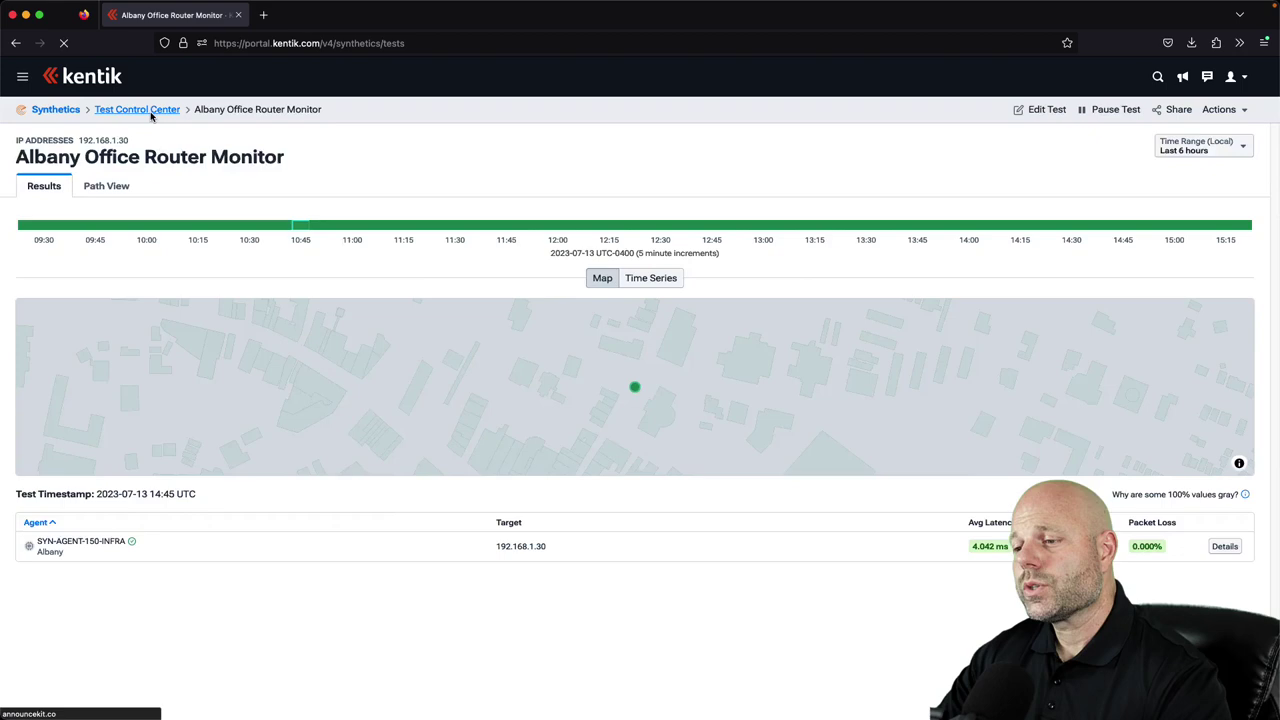
Filter the tests by the Microsoft 365 label and open the Microsoft 365 Connection Monitor.
left_click(1106, 430)
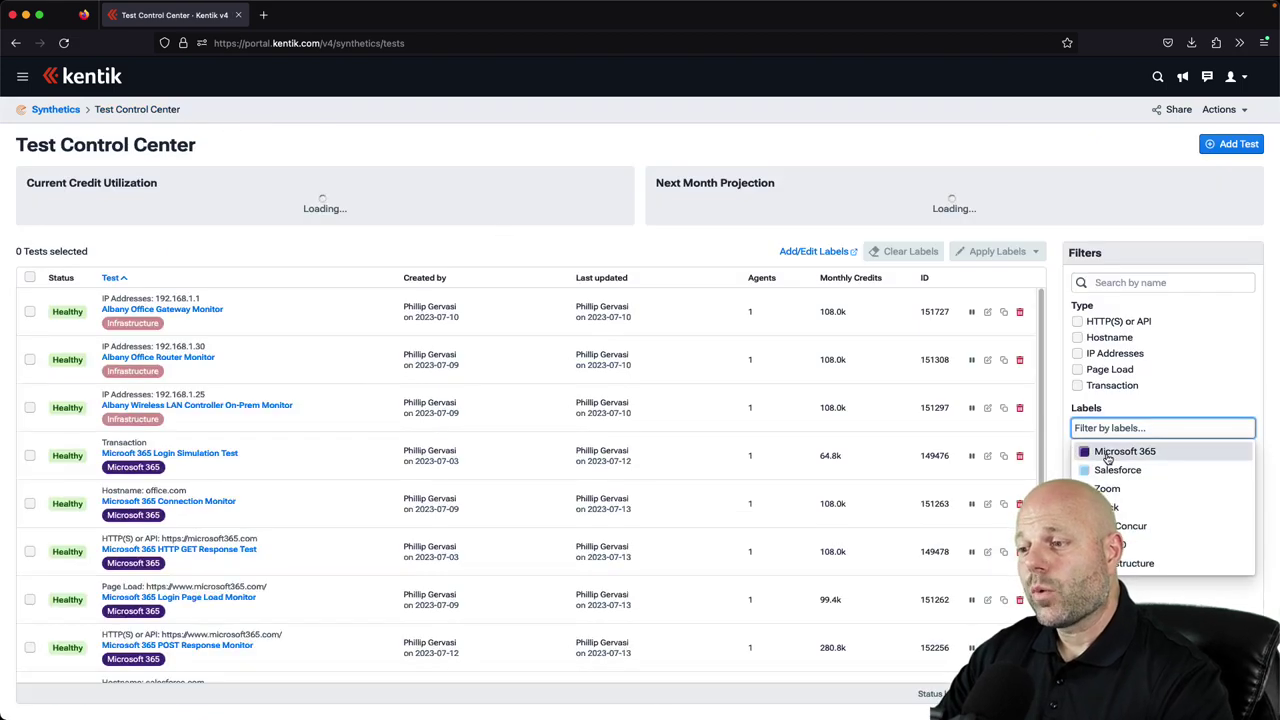
left_click(1090, 451)
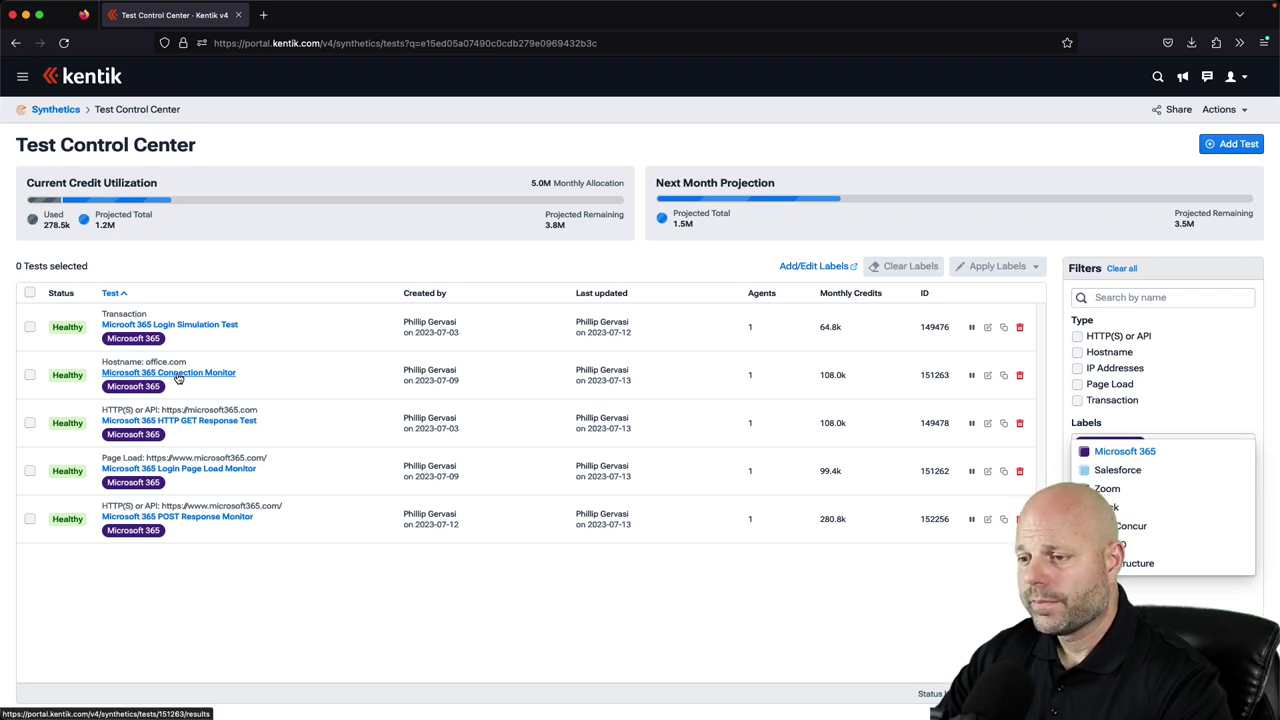
left_click(177, 374)
Set the Connection Monitor to the last 6 hours and inspect the problem interval around 11:00.
left_click(1195, 148)
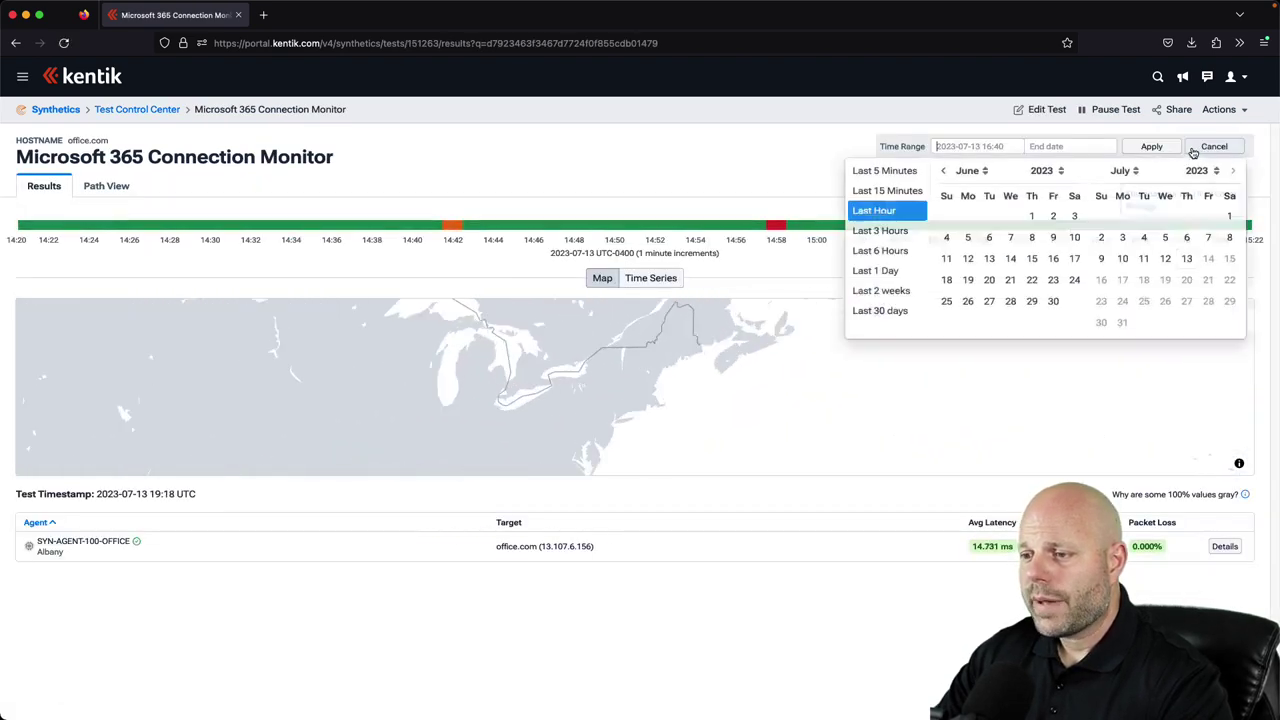
left_click(885, 251)
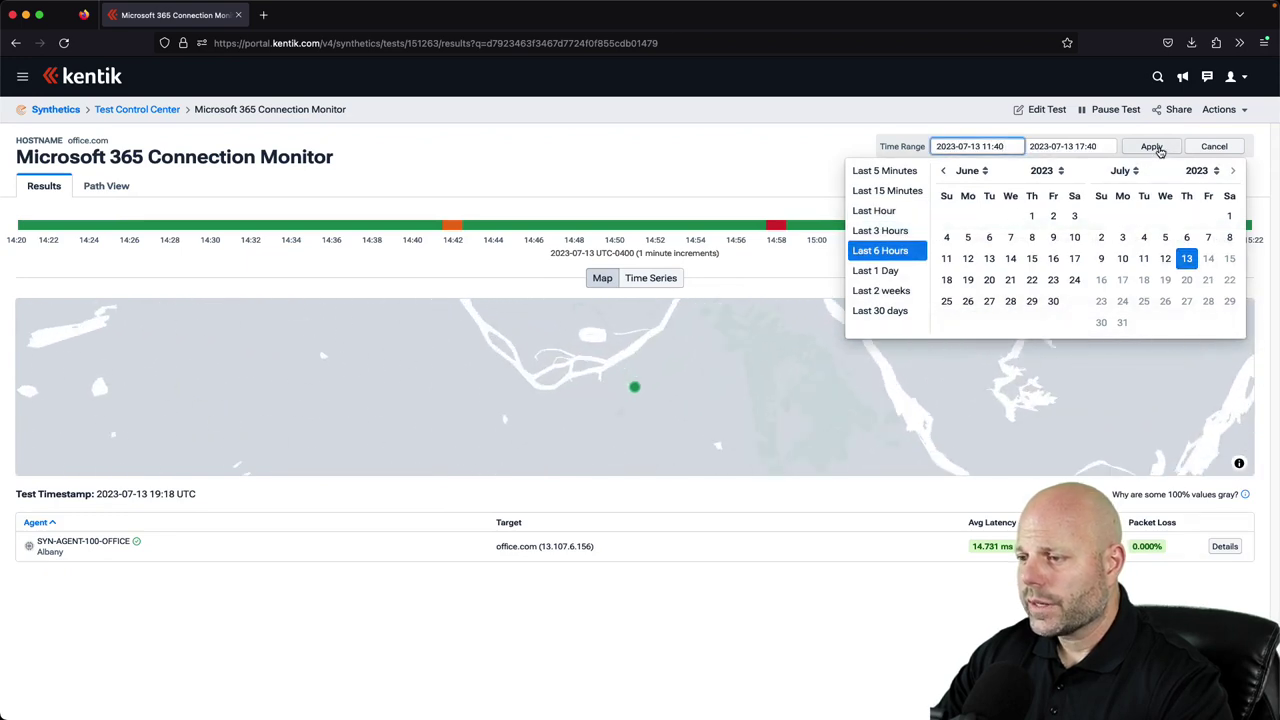
left_click(1153, 148)
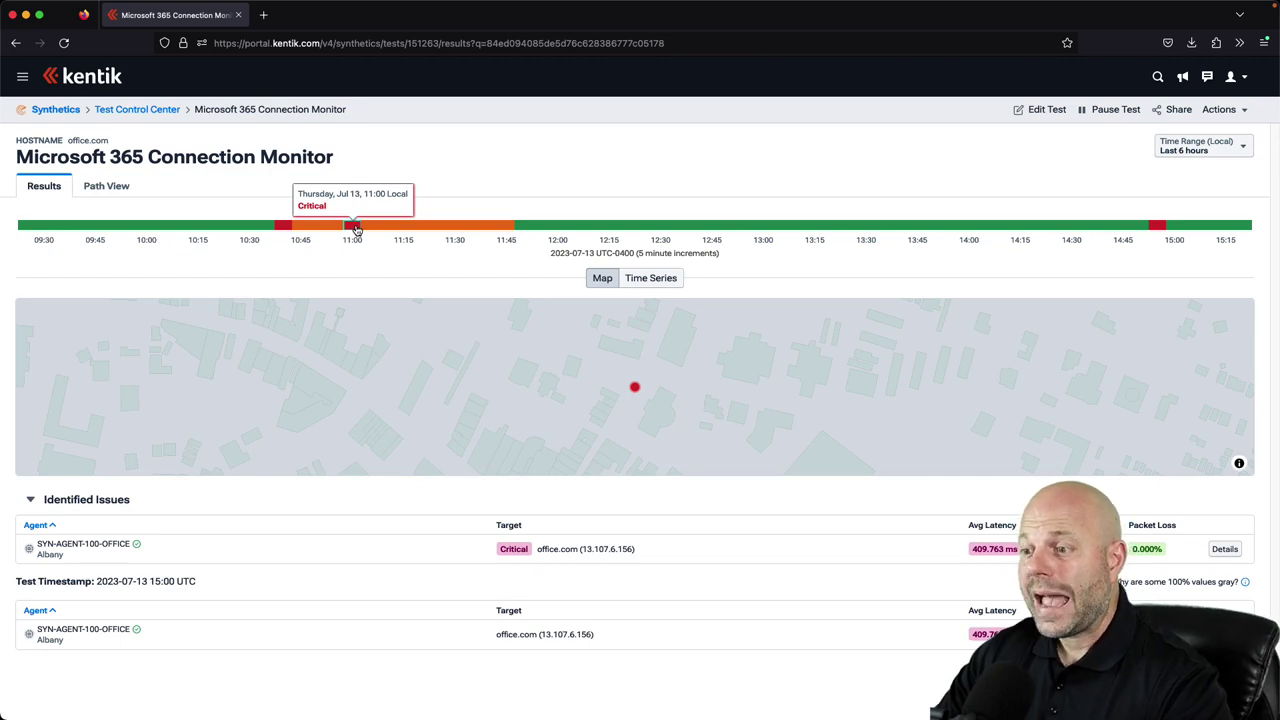
left_click(339, 225)
Switch to Path View and read the hop latency cards for 192.168.1.1 and Verizon's 96.236.26.1.
left_click(106, 186)
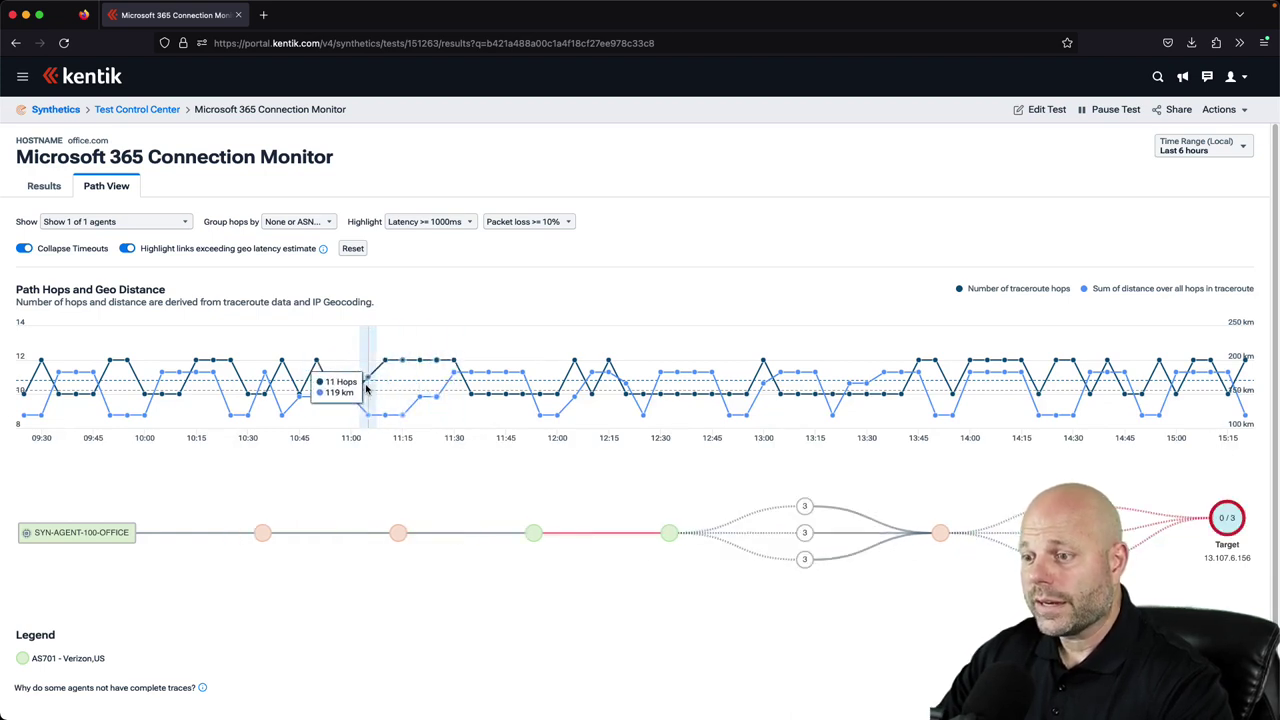
mouse_move(351, 535)
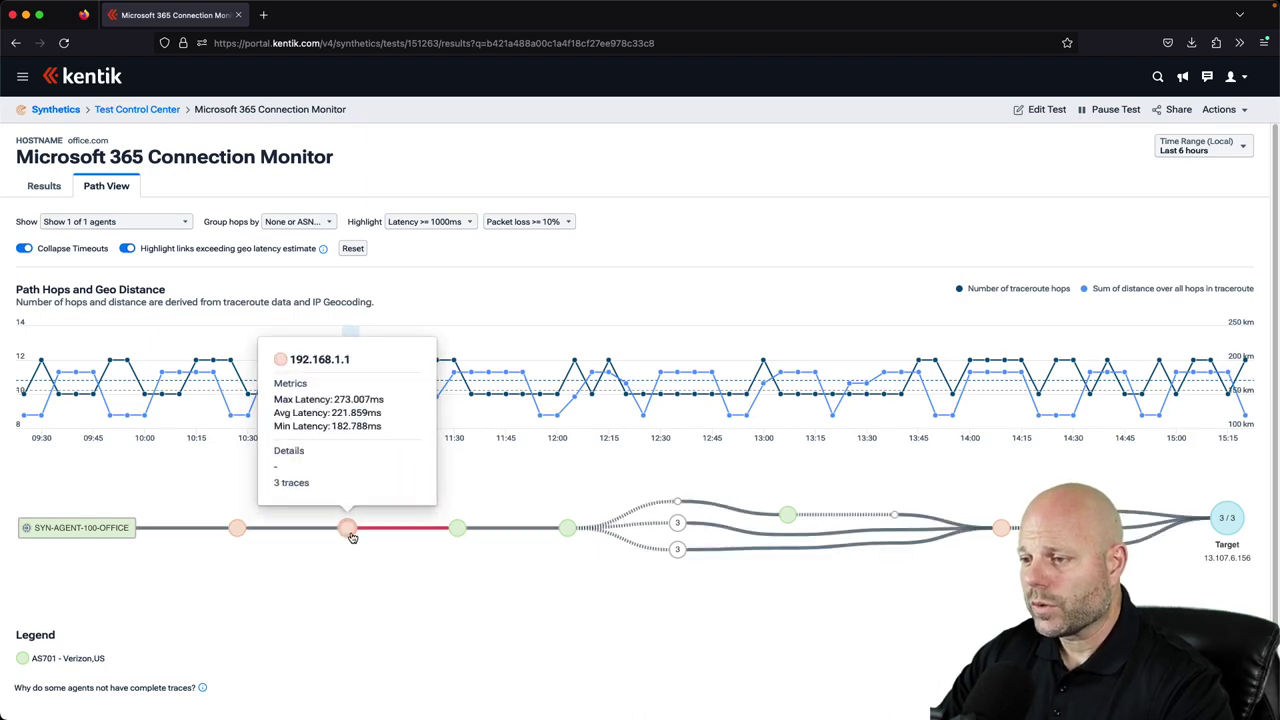
mouse_move(457, 539)
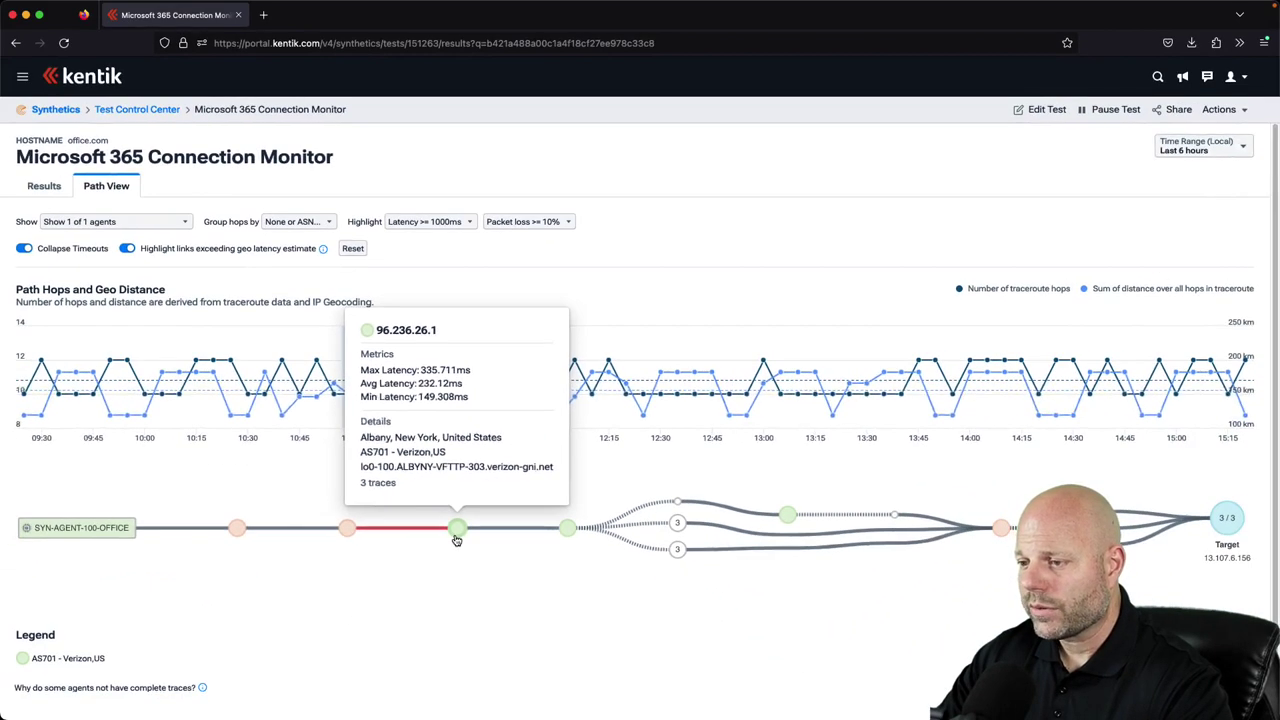
mouse_move(351, 538)
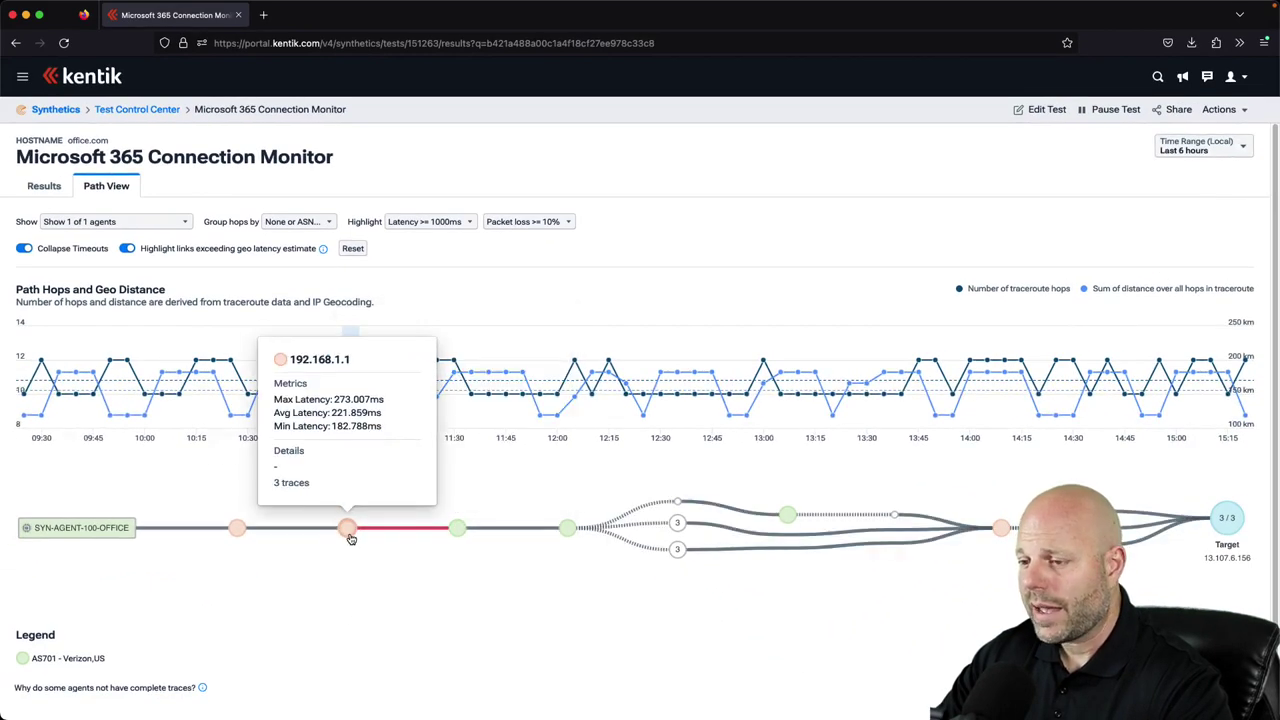